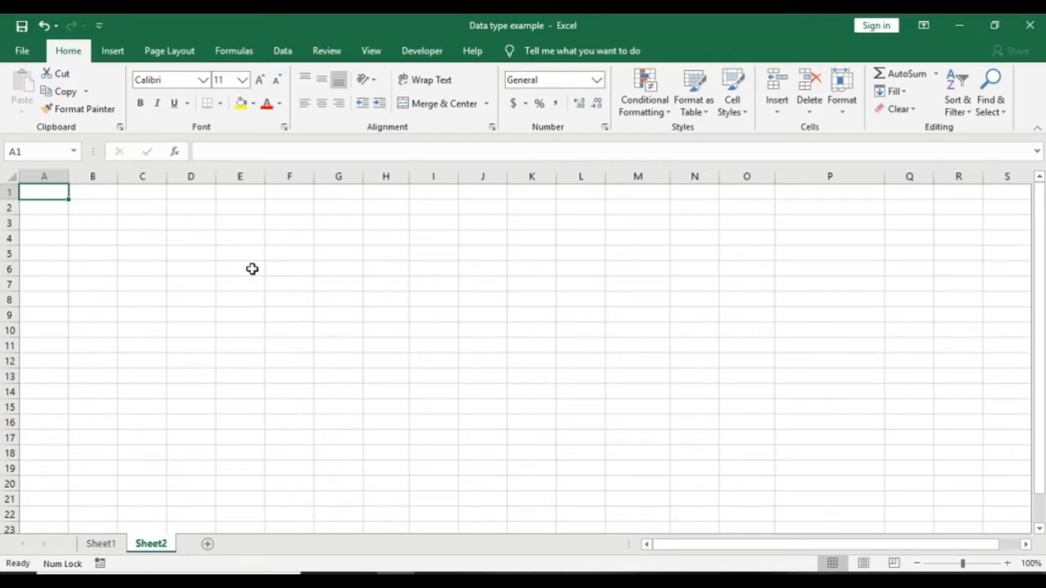
Step: Enter a first name, google, lg and 50000 down C1:C4
key("Right")
key("Right")
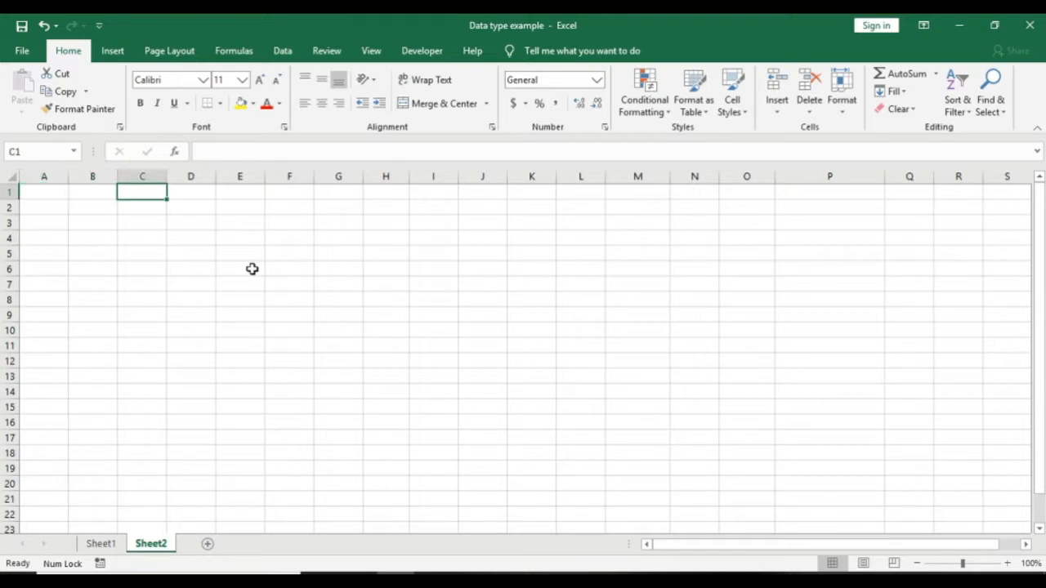
key("Caps_Lock")
type("T")
key("Caps_Lock")
type("ariq")
key("Return")
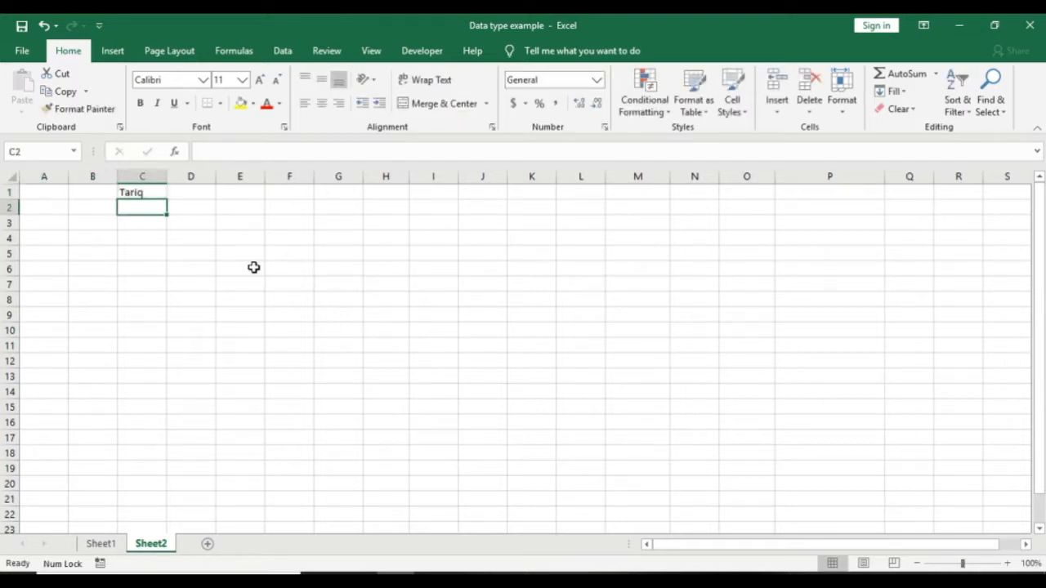
type("google")
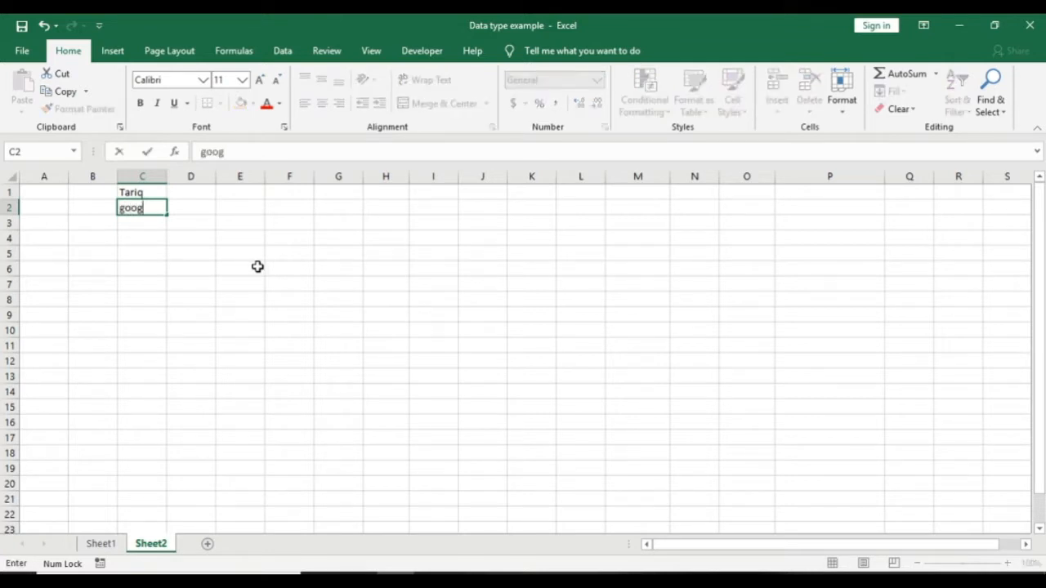
key("Return")
type("lg")
key("Return")
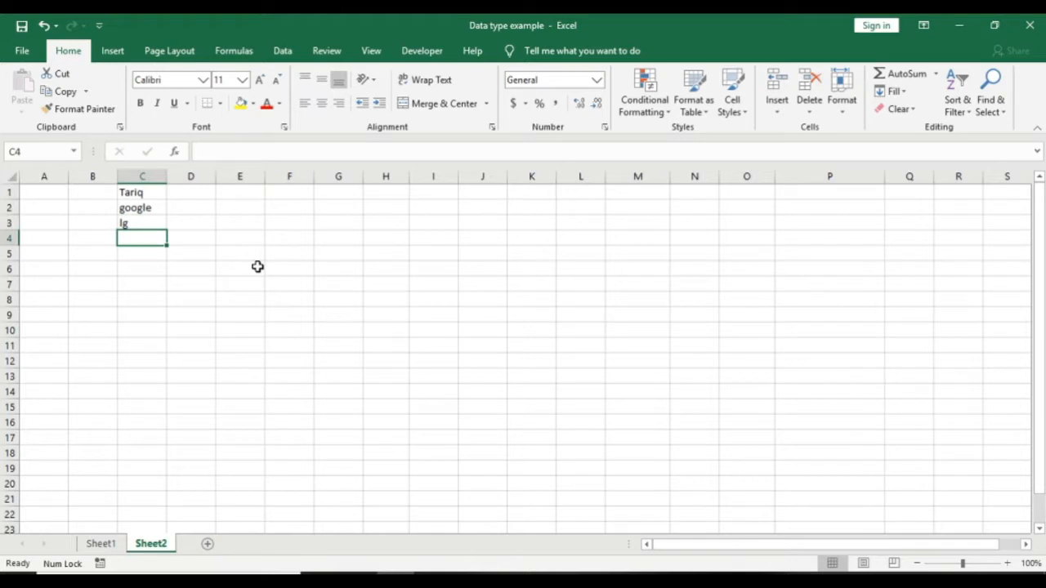
type("50000")
key("ctrl+Return")
Step: Insert today's date (05-08-2020) in C5 with Ctrl+;, then begin typing 'text' in C6
key("Down")
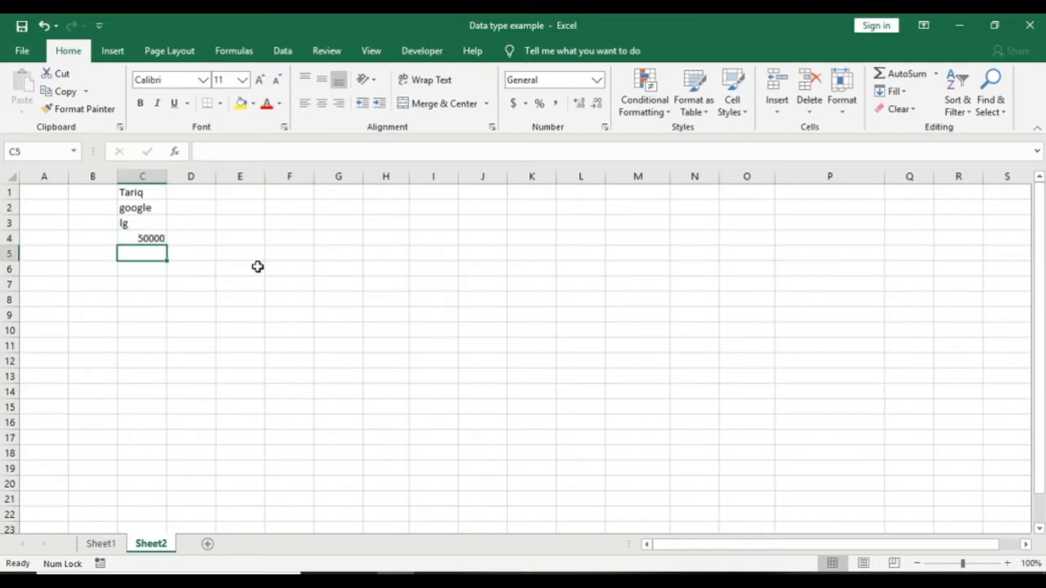
key("ctrl+semicolon")
key("Return")
key("Up")
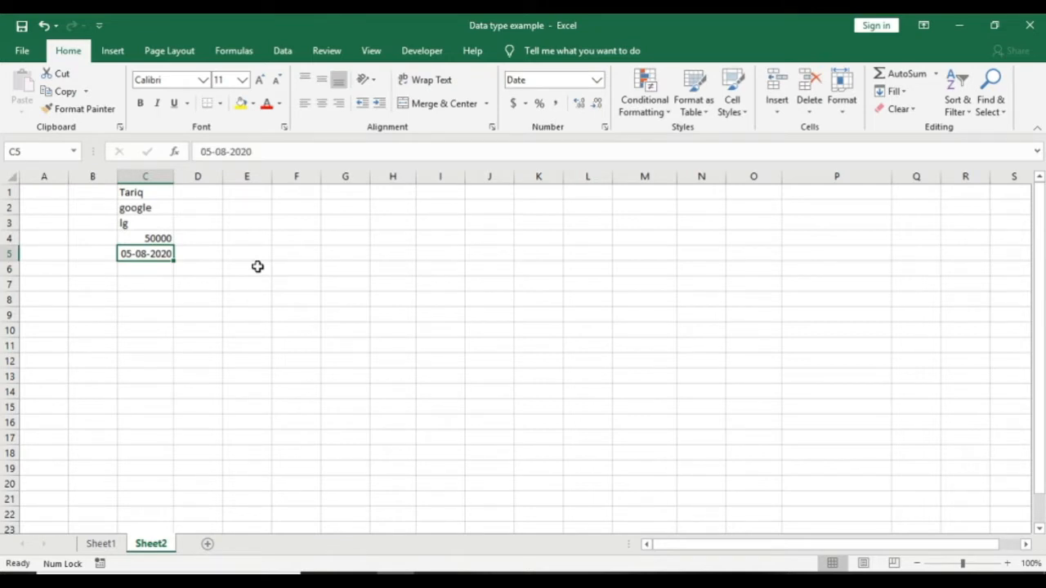
key("Down")
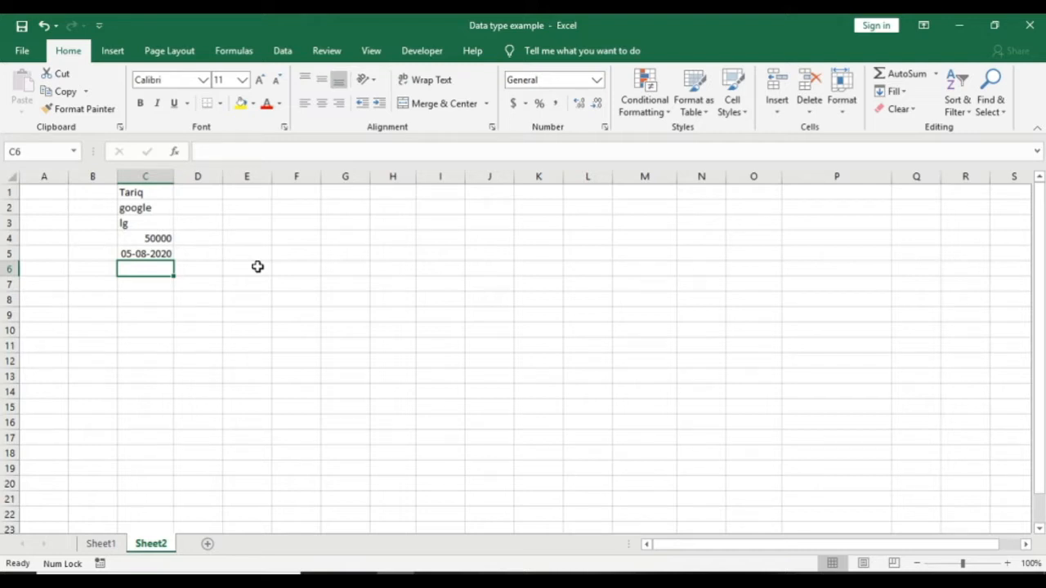
type("text")
key("Escape")
key("Down")
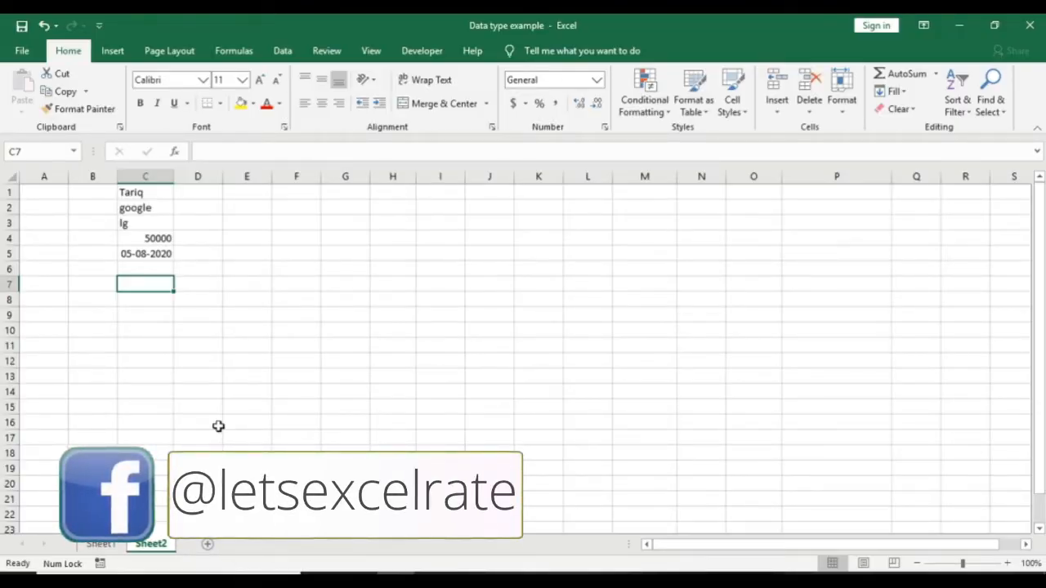
left_click(433, 580)
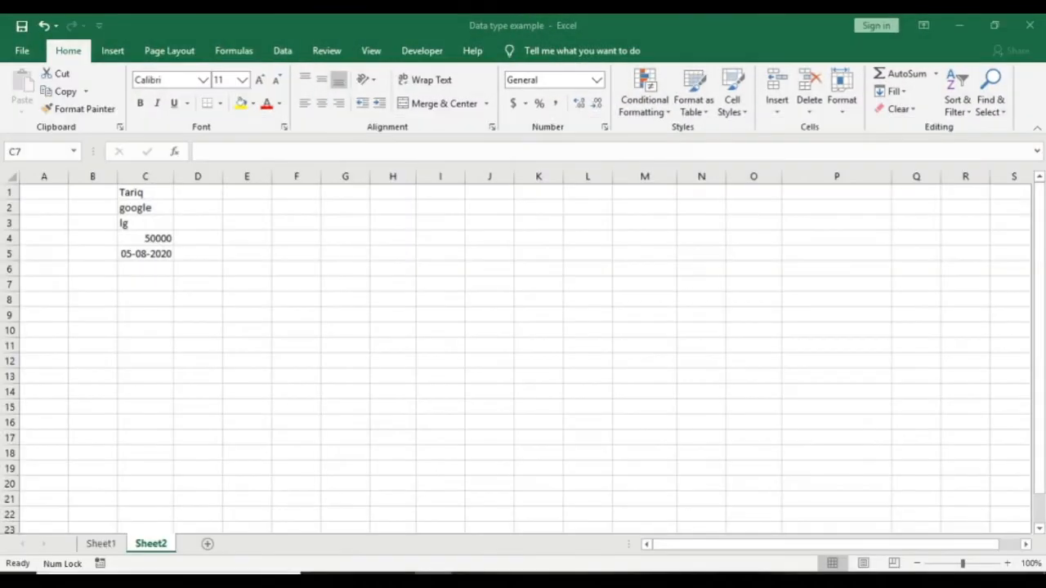
left_click(296, 282)
Step: List the digits 1 through 9 and then 0 down F3:F12
left_click(352, 313)
left_click(319, 227)
type("1 2 3 4 5 6")
key("Return")
type("7")
key("Return")
type("8")
key("Return")
type("9")
key("Return")
type("0")
key("Return")
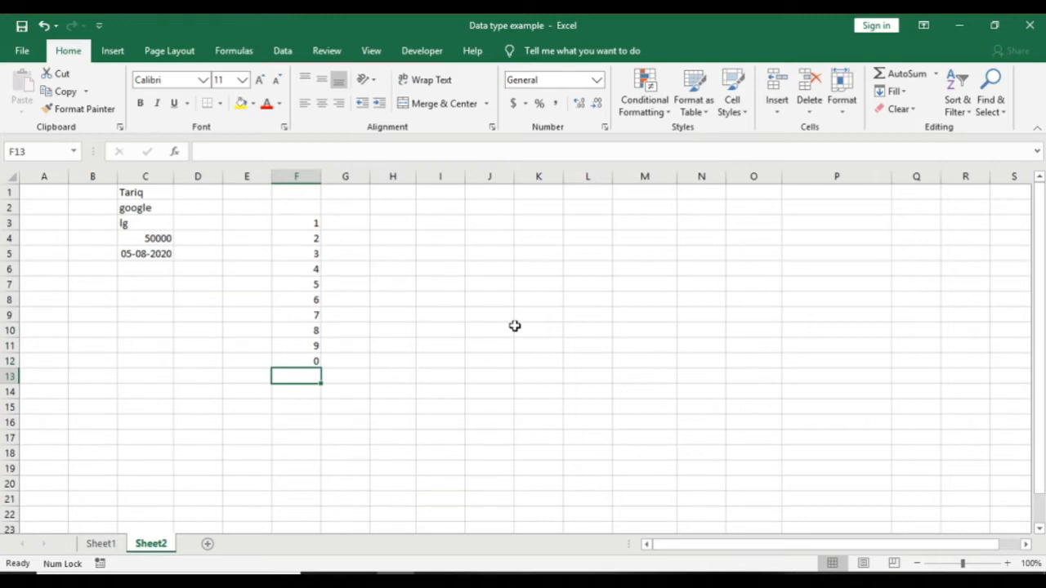
Step: Enter a period, plus sign and minus sign in F13:F15, replacing the duplicate plus
type(".")
key("Return")
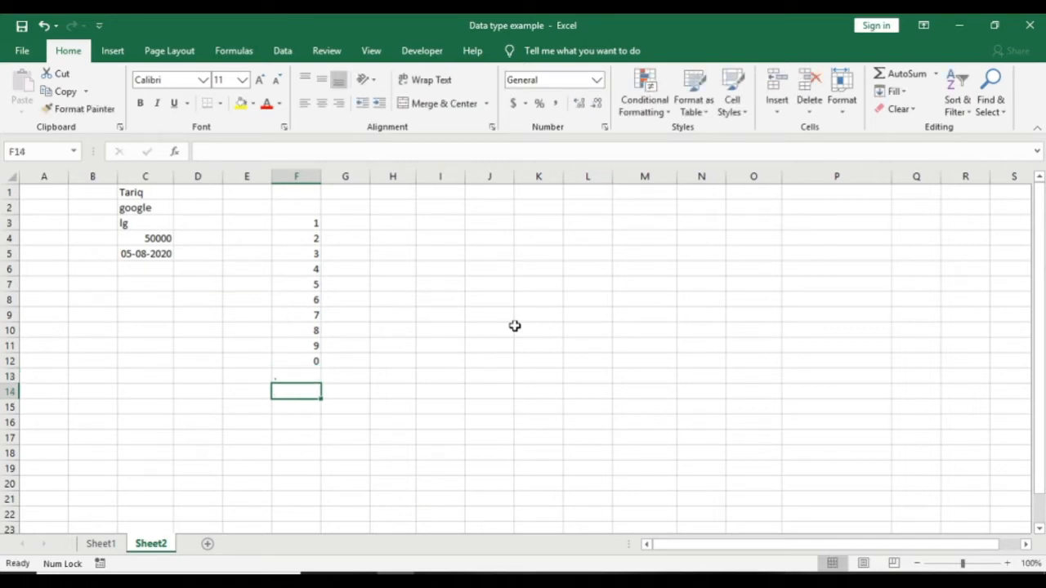
type("+")
key("Return")
type("+")
key("Return")
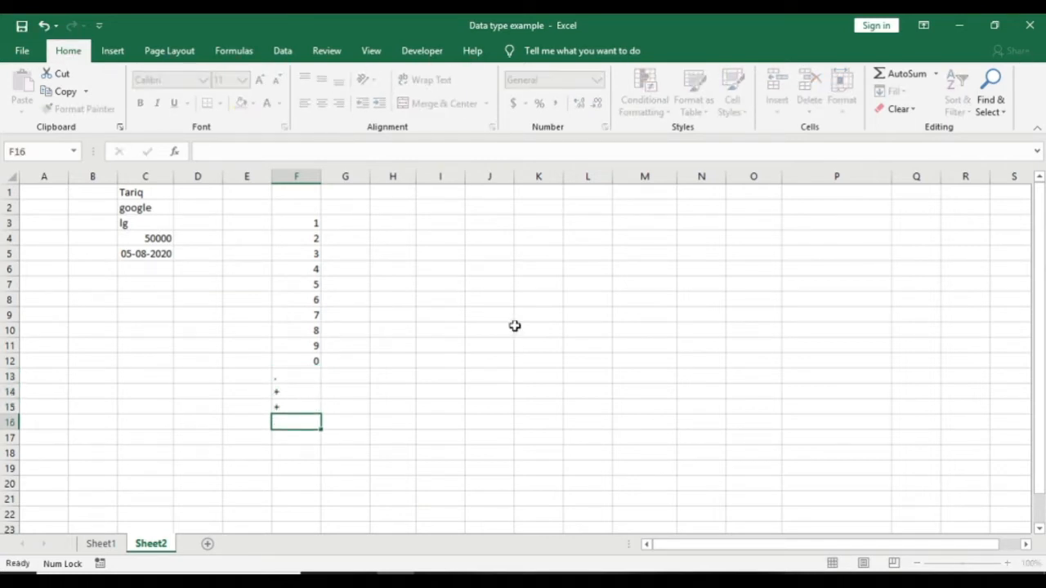
key("Up")
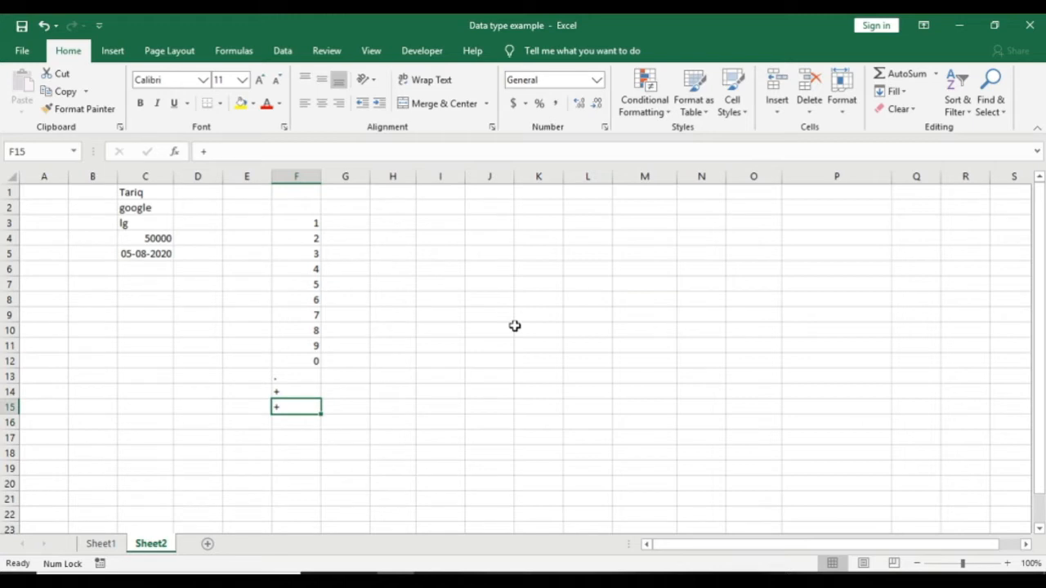
type("-")
key("Return")
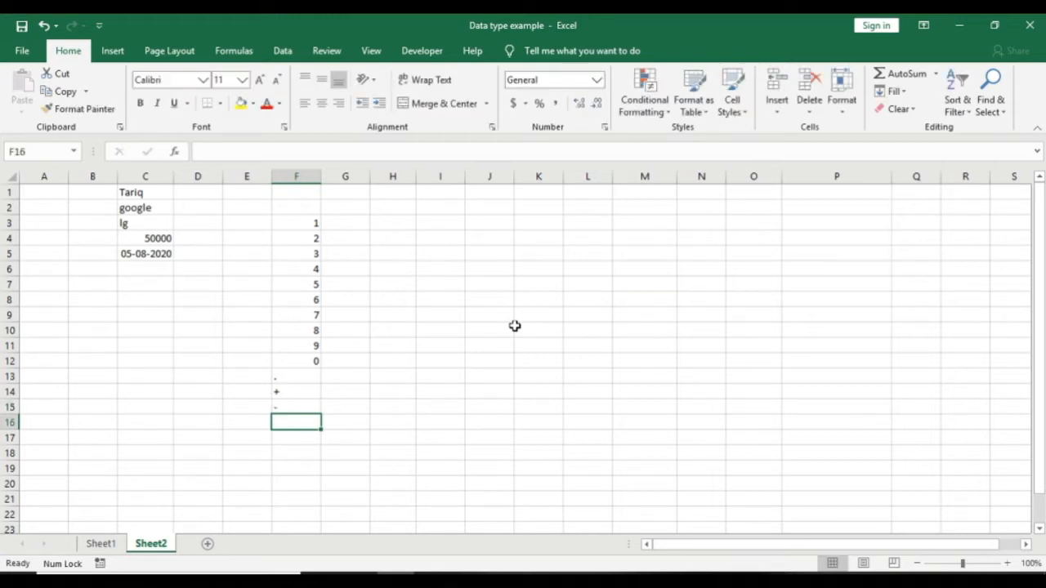
Step: Add %, e and E in F16:F18, overwriting the parentheses entry with %
type("()")
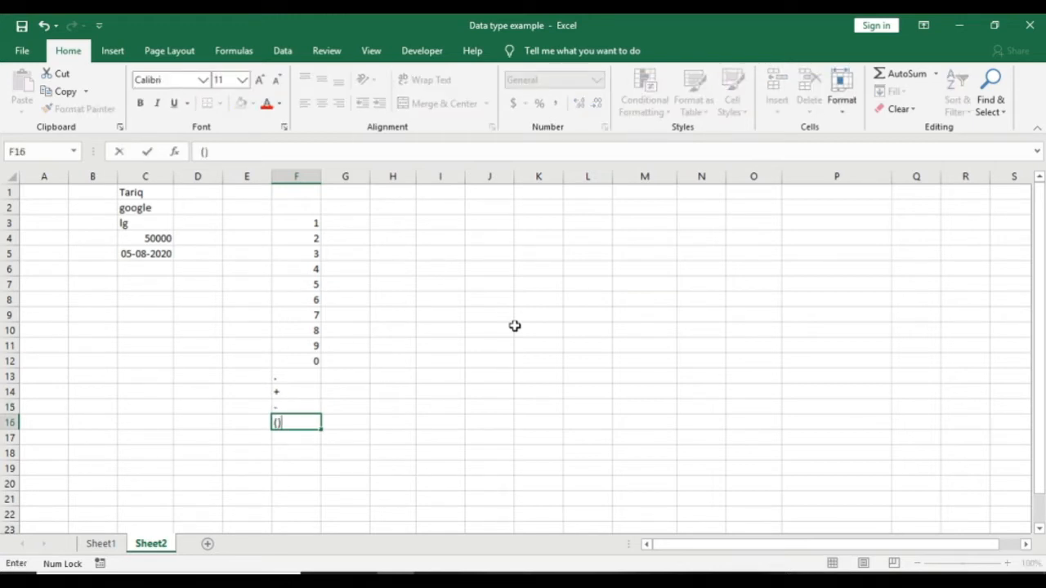
key("Return")
key("Up")
type("%")
key("Return")
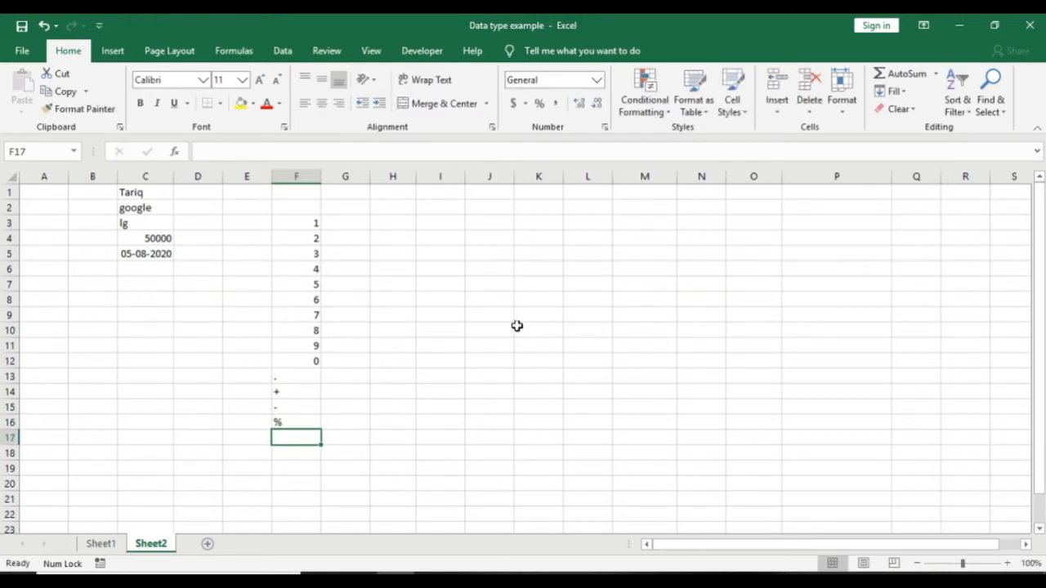
type("e")
key("Return")
key("Caps_Lock")
type("E")
key("Return")
key("Up")
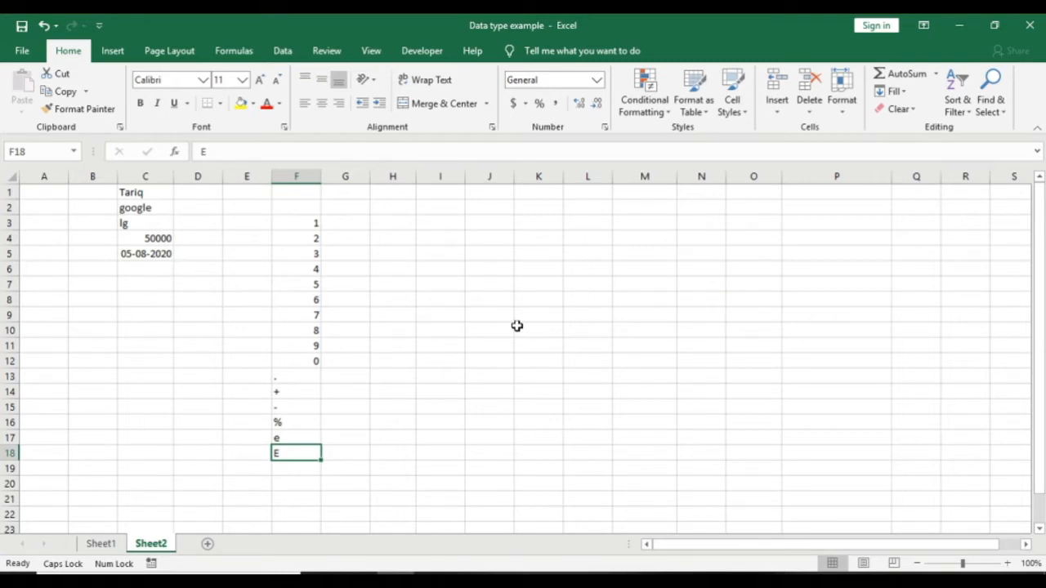
key("Return")
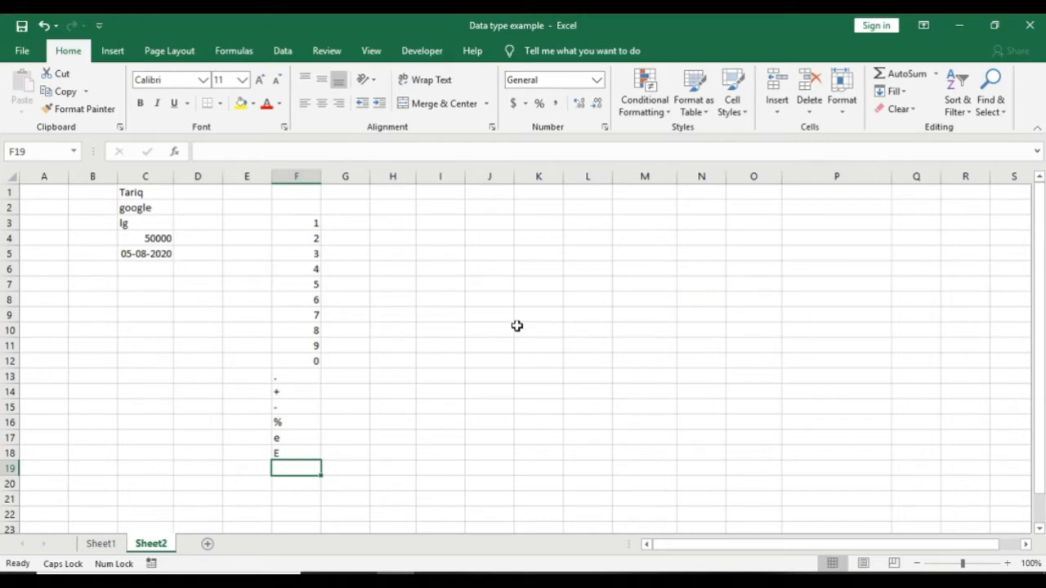
key("Up")
key("Up")
key("Up")
key("Up")
key("Up")
key("Up")
key("Up")
key("Up")
key("Up")
key("Up")
key("Up")
key("Up")
key("Up")
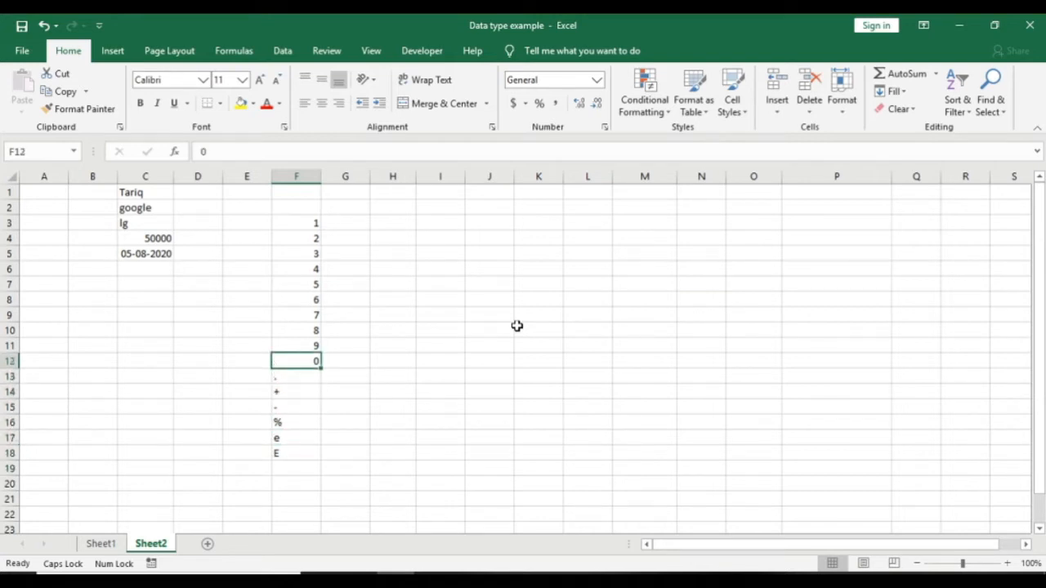
key("Up")
key("Up")
key("Up")
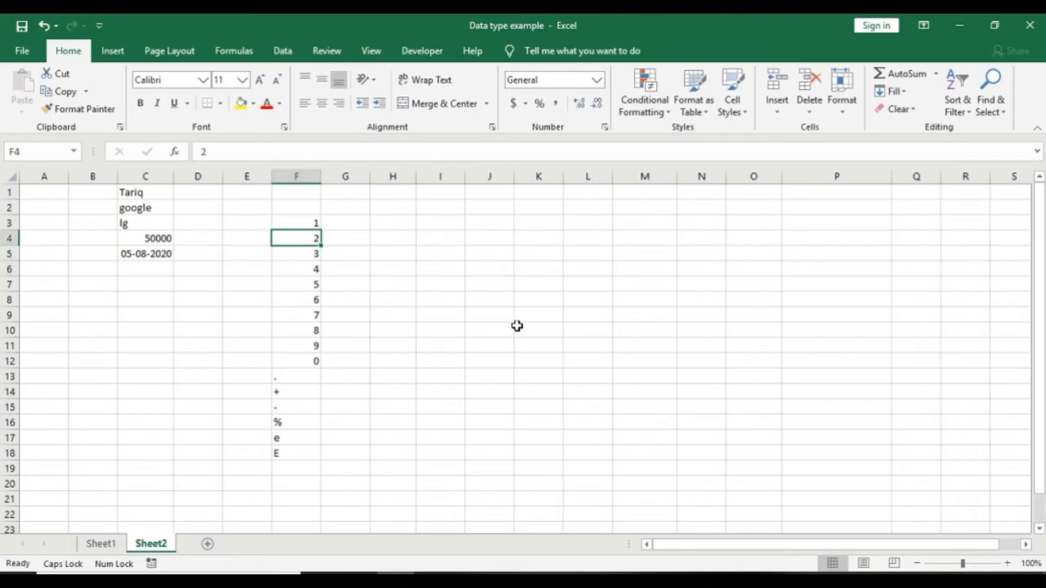
key("Down")
key("Down")
key("Down")
key("Down")
key("Down")
key("Down")
key("Down")
key("Down")
key("Down")
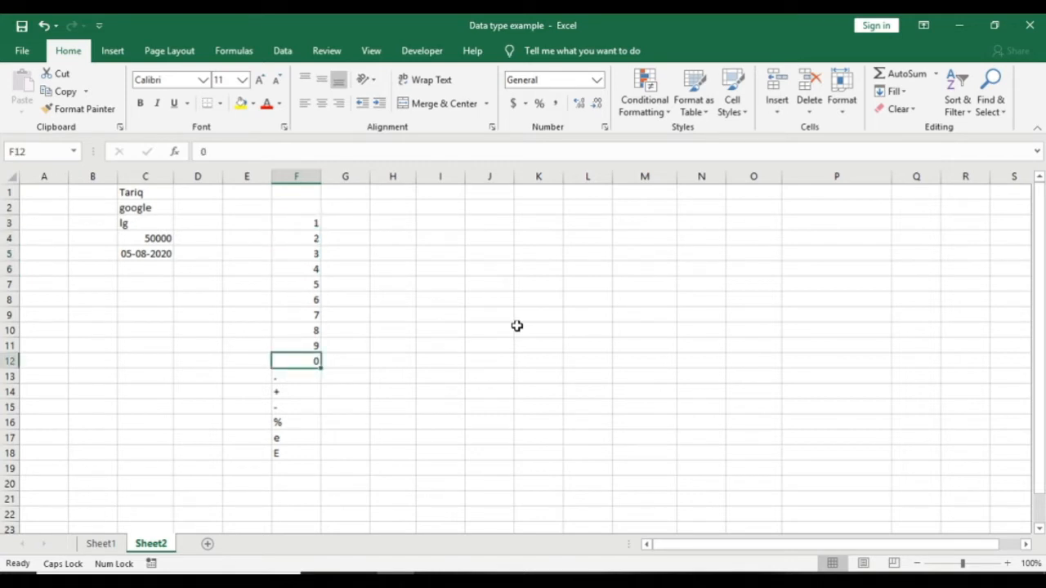
key("Up")
key("Up")
key("Up")
key("Up")
key("Up")
key("Up")
key("Up")
key("Up")
key("Up")
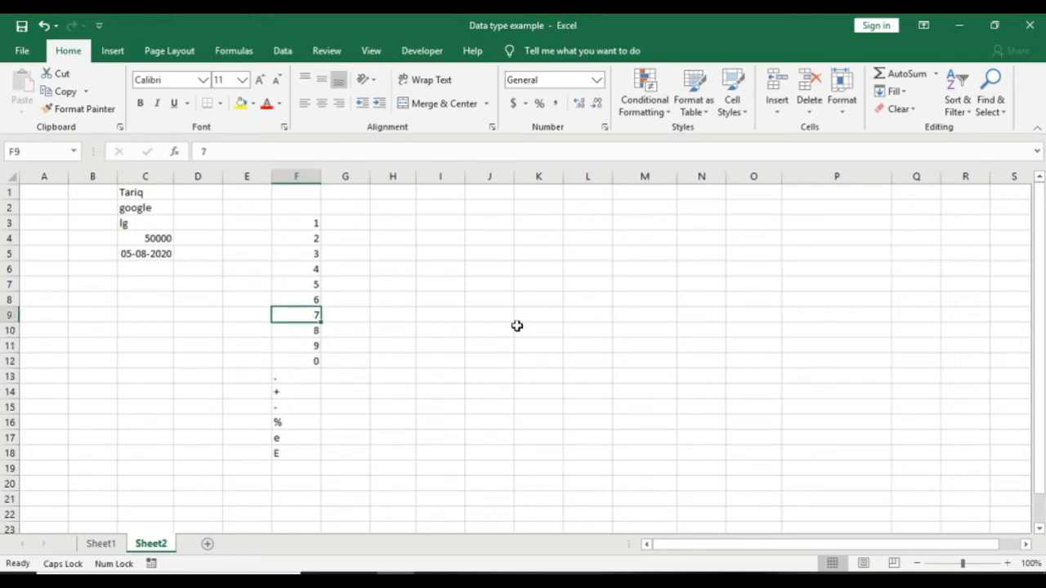
key("Down")
key("Down")
key("Down")
key("Down")
key("Down")
key("Down")
key("Down")
key("Down")
key("Down")
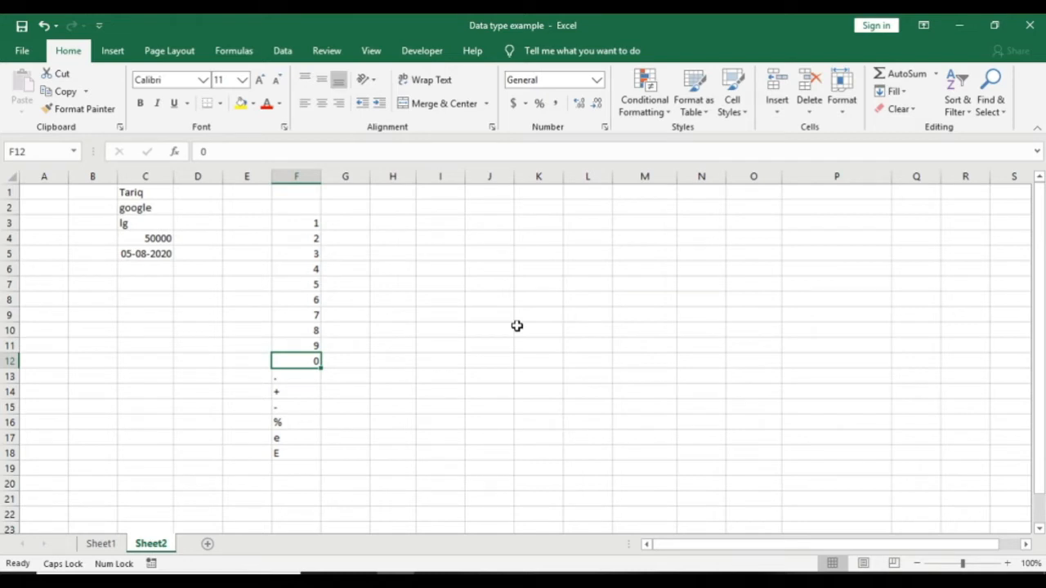
key("Down")
key("Down")
key("Down")
key("Down")
key("Down")
key("Down")
key("Down")
key("Down")
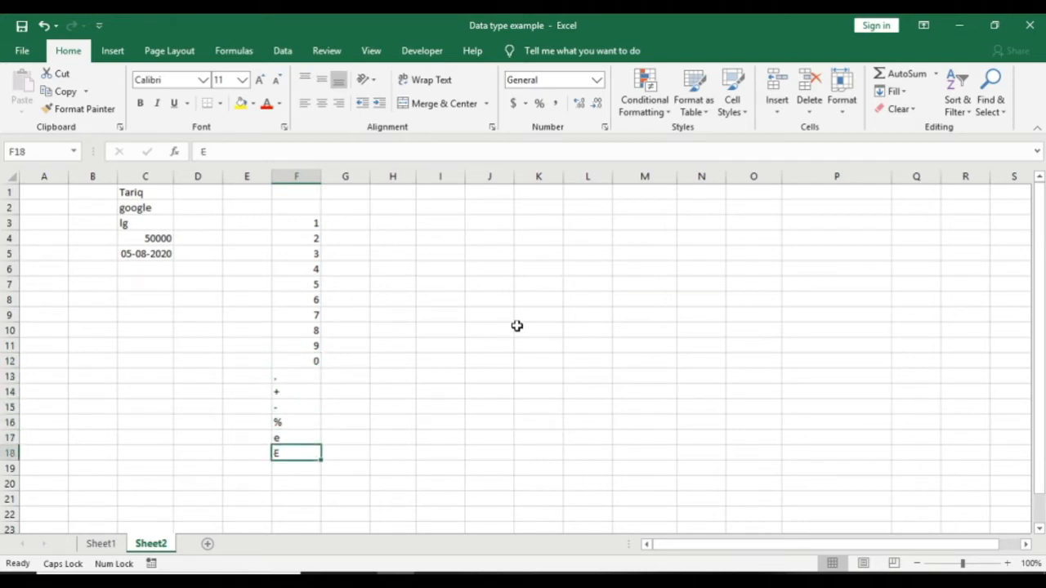
key("Up")
key("Up")
key("Up")
key("Up")
key("Up")
key("Up")
key("Up")
key("Up")
key("Up")
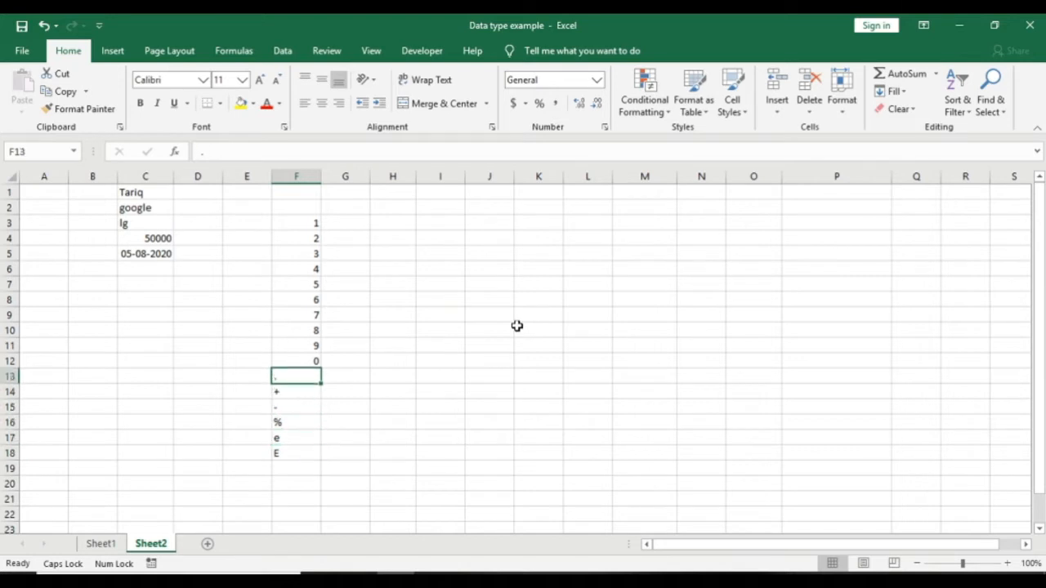
key("Up")
key("Up")
key("Up")
key("Up")
key("Up")
key("Up")
key("Up")
key("Up")
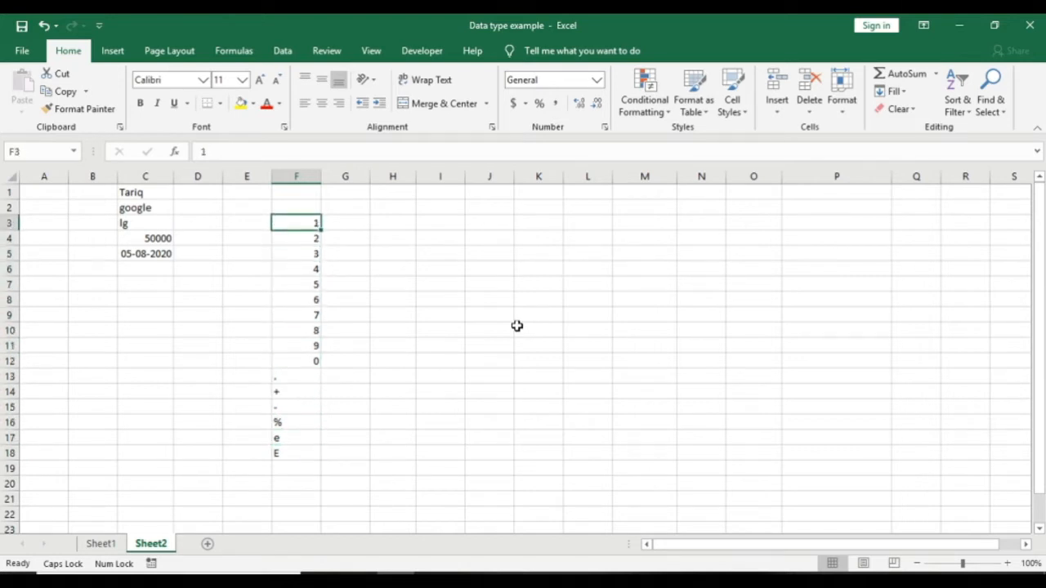
key("Right")
key("Right")
key("Right")
Step: Label I3 '15 DIGITS' and J3 'DIGITS'
type("15 ")
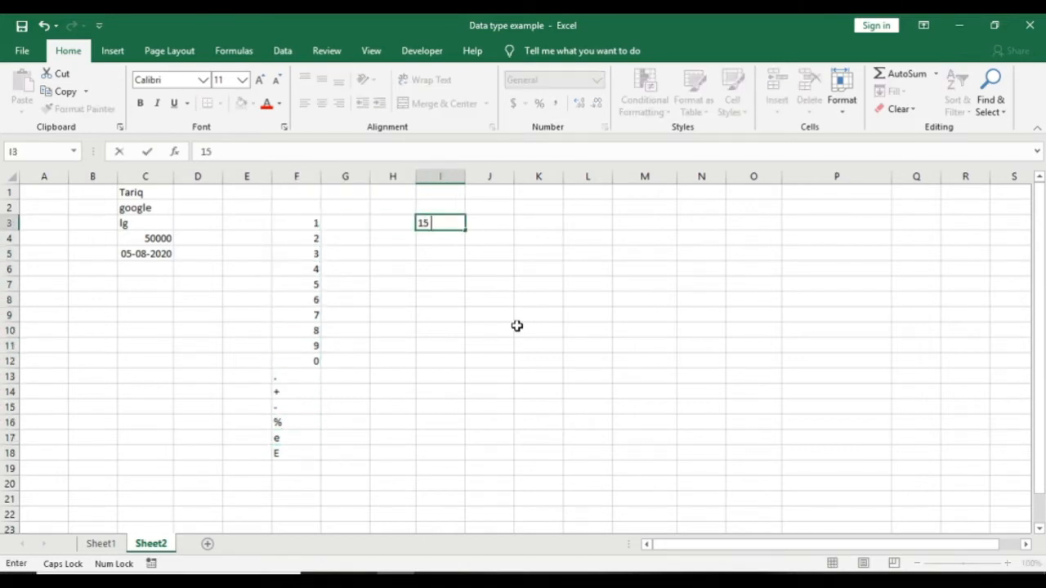
type("DIGITS")
key("Return")
key("Right")
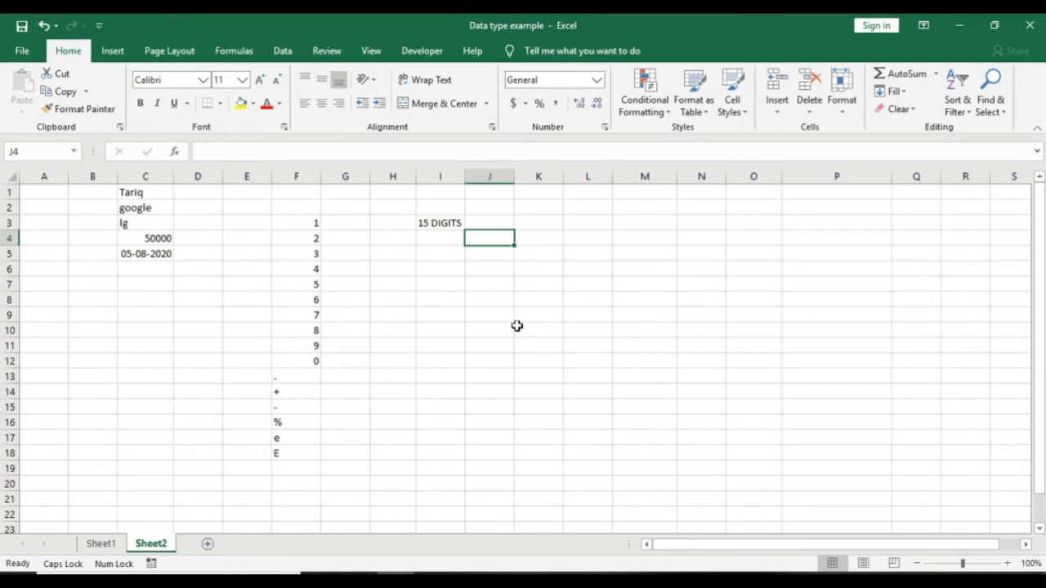
type("0")
key("Left")
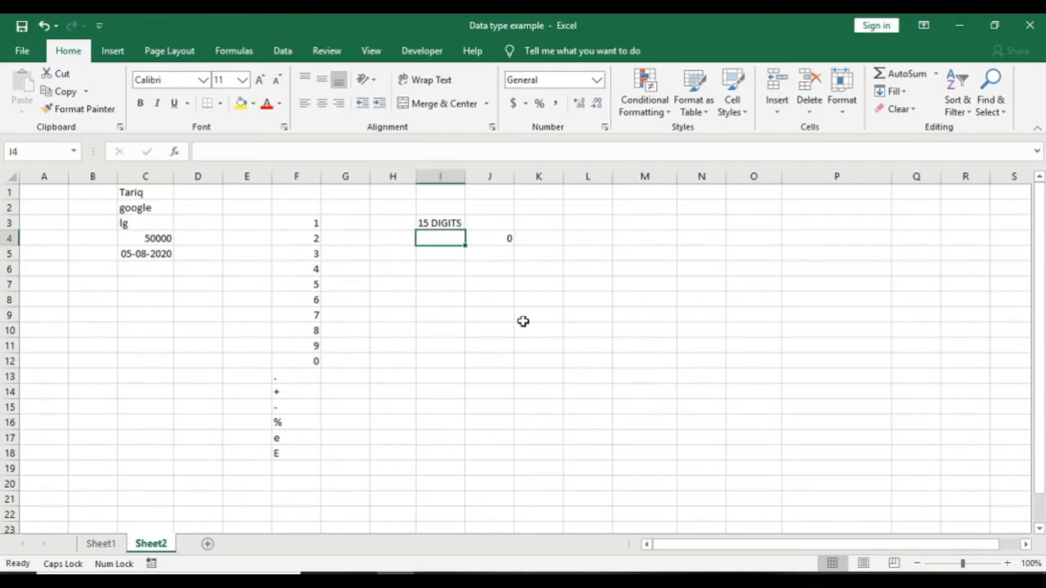
key("Right")
key("Up")
type("DIGITS")
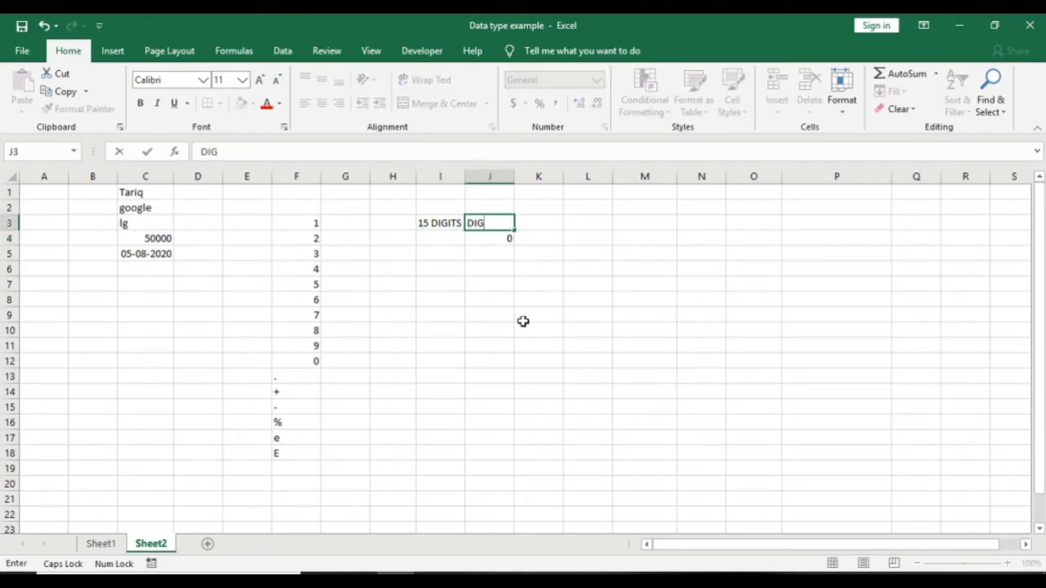
key("Return")
key("Left")
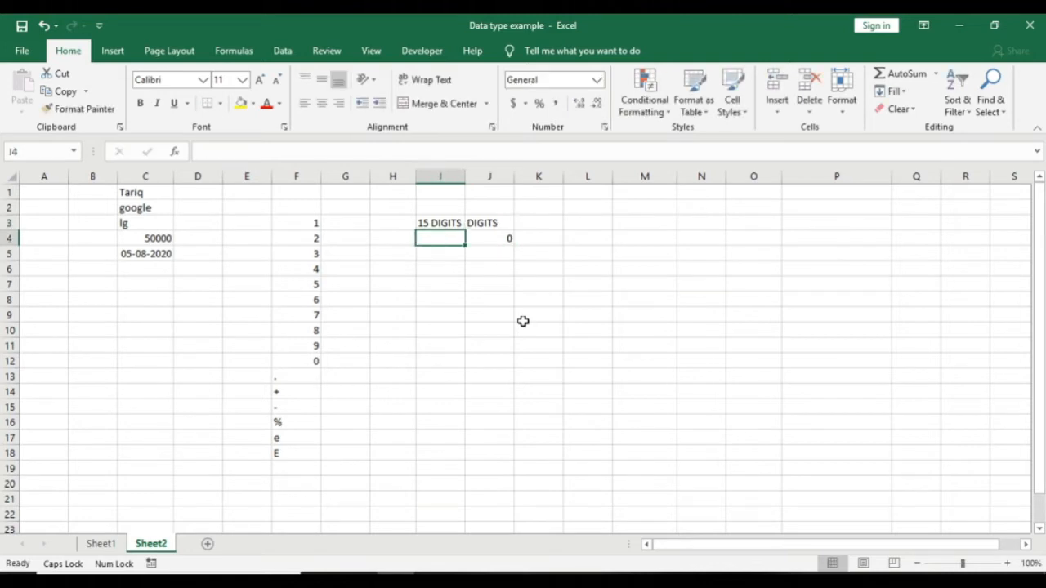
type("=")
key("BackSpace")
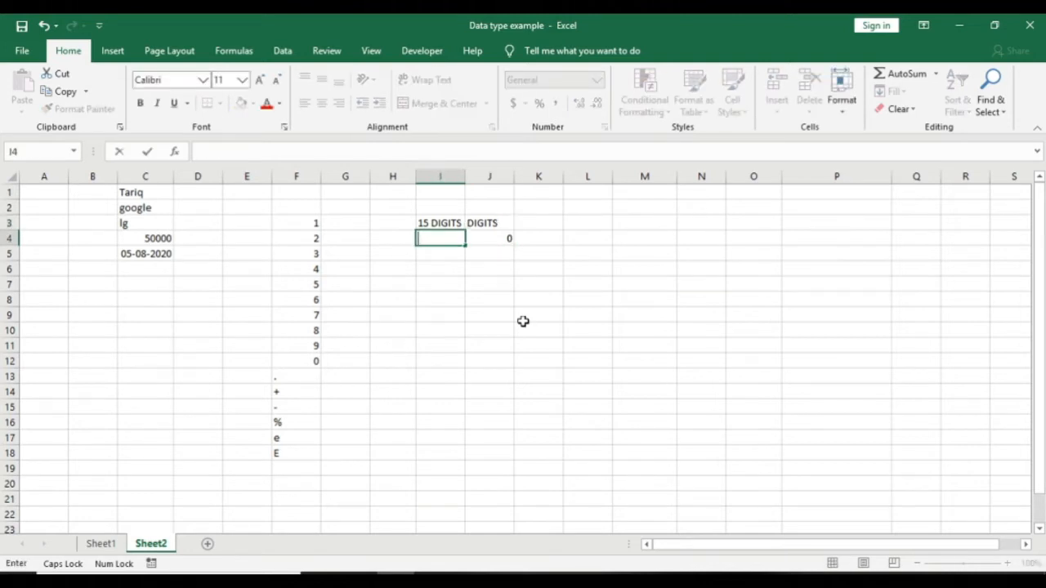
type("3216549873216")
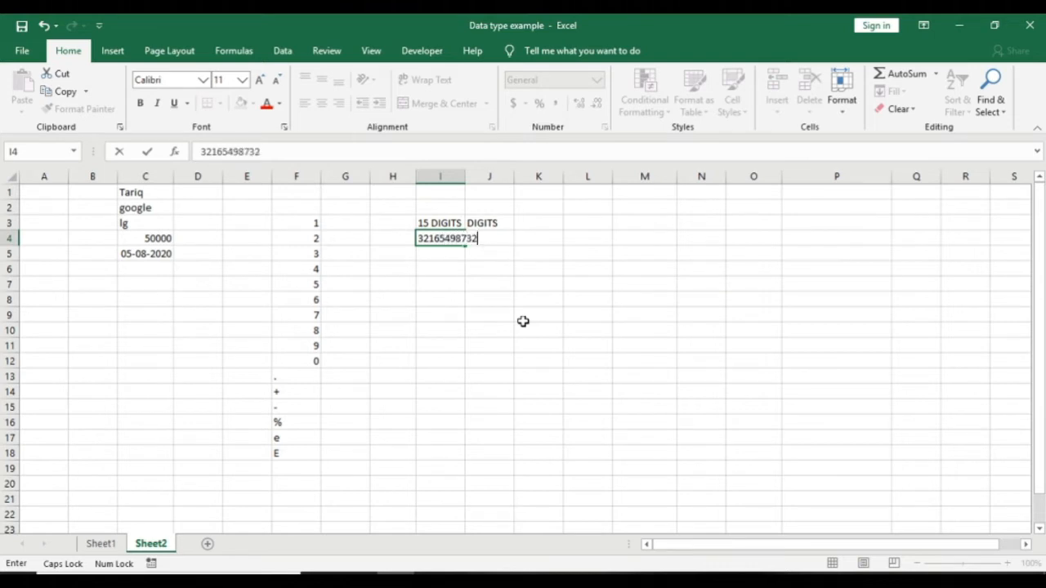
type("54987")
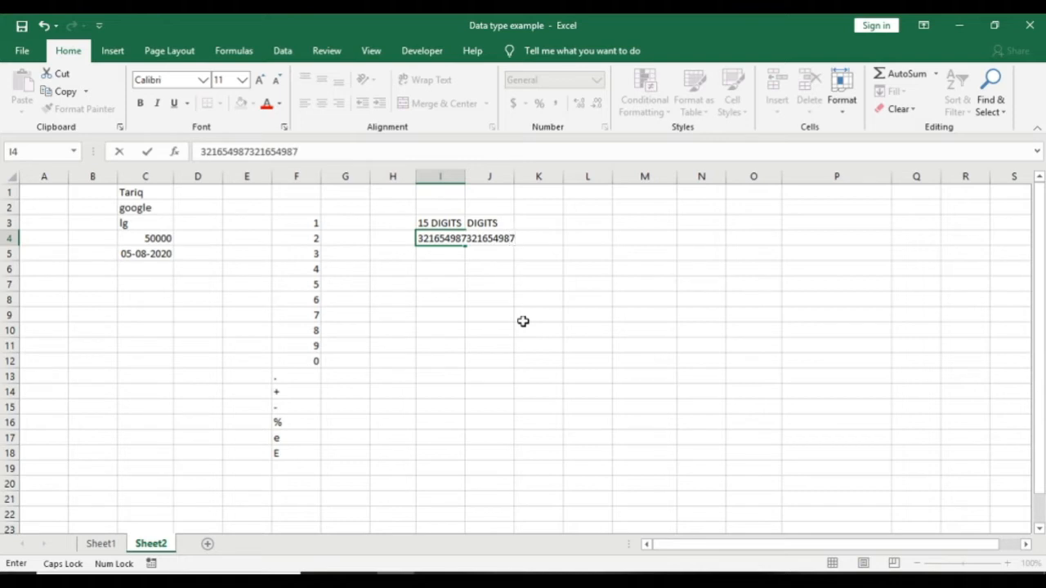
key("Return")
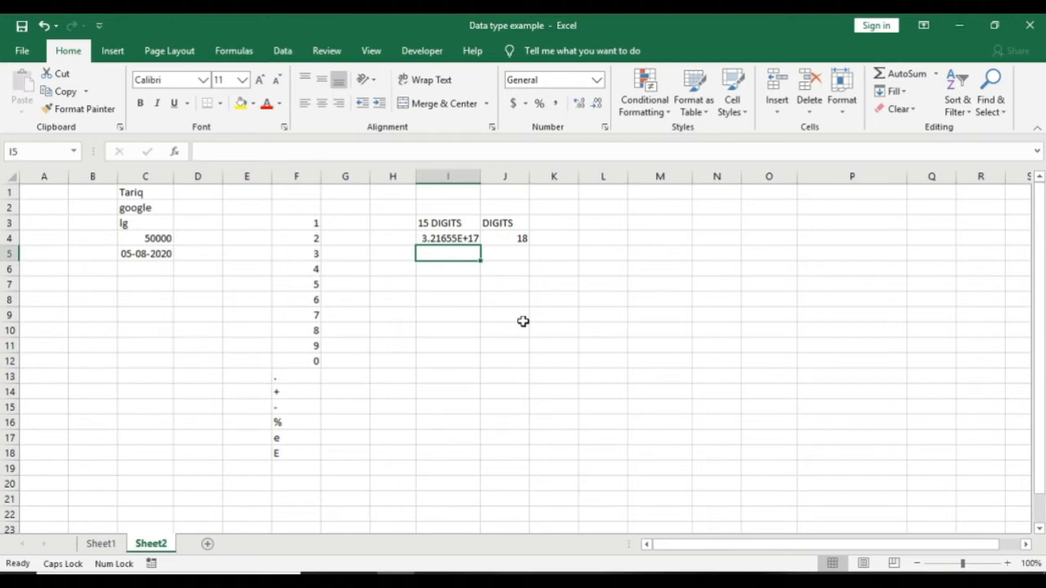
key("Up")
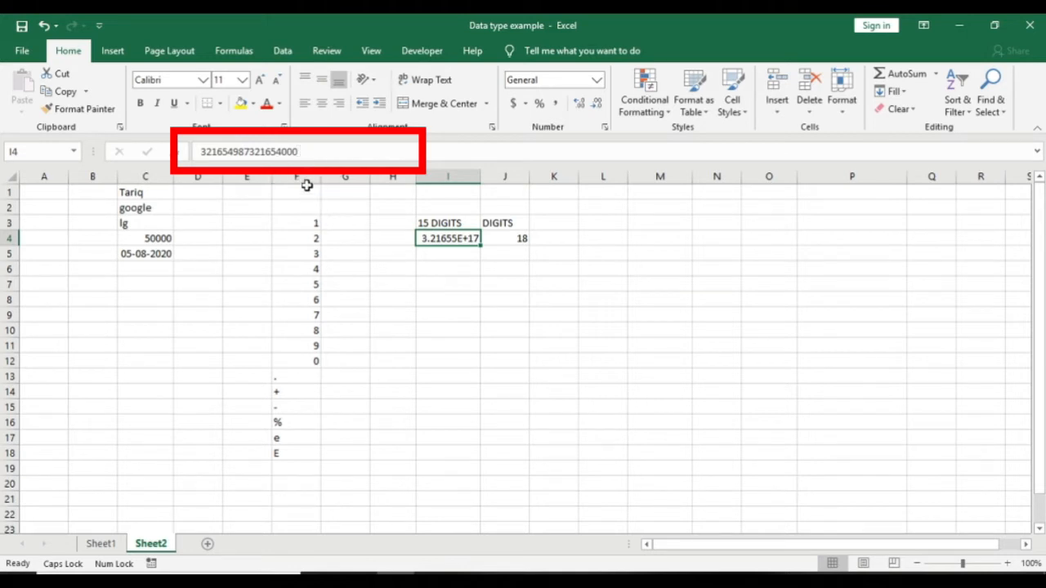
left_click(281, 152)
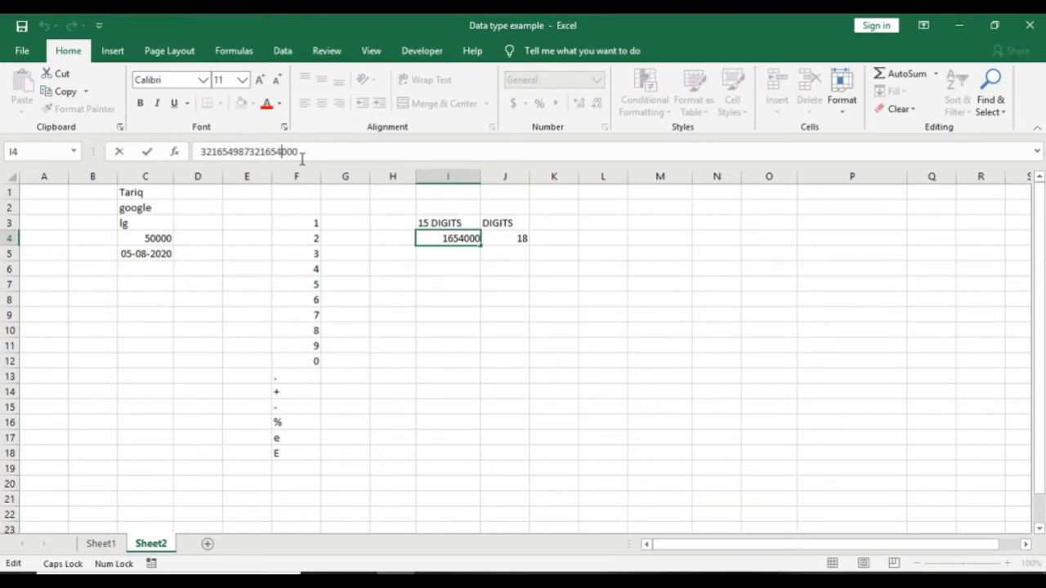
key("Return")
key("Return")
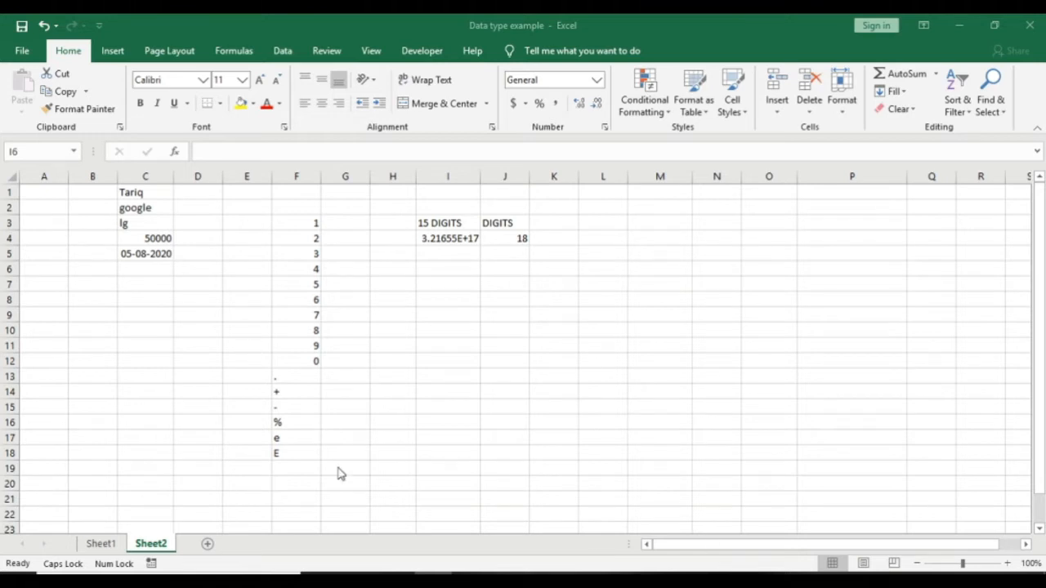
left_click(451, 273)
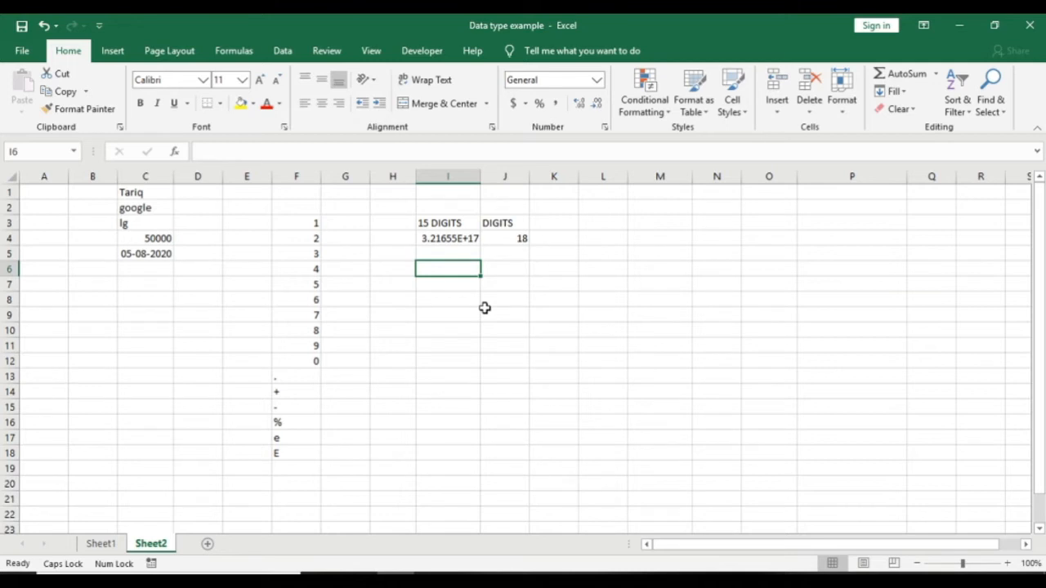
Step: Narrow column I to show 3.22E+17, then note 'Scientific' in I5 and '3.22x10^17' in I6
key("ctrl+z")
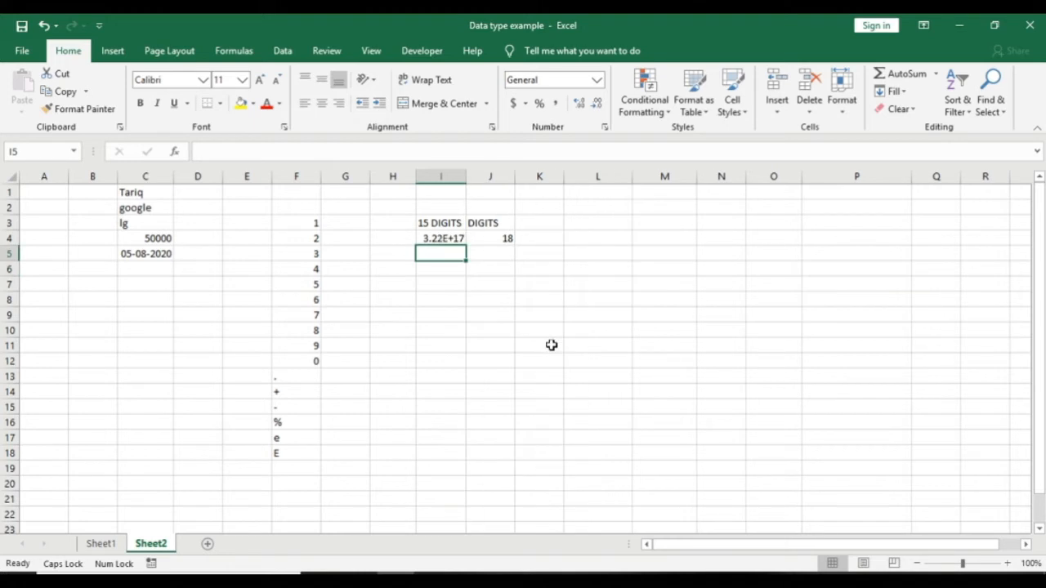
left_click(441, 239)
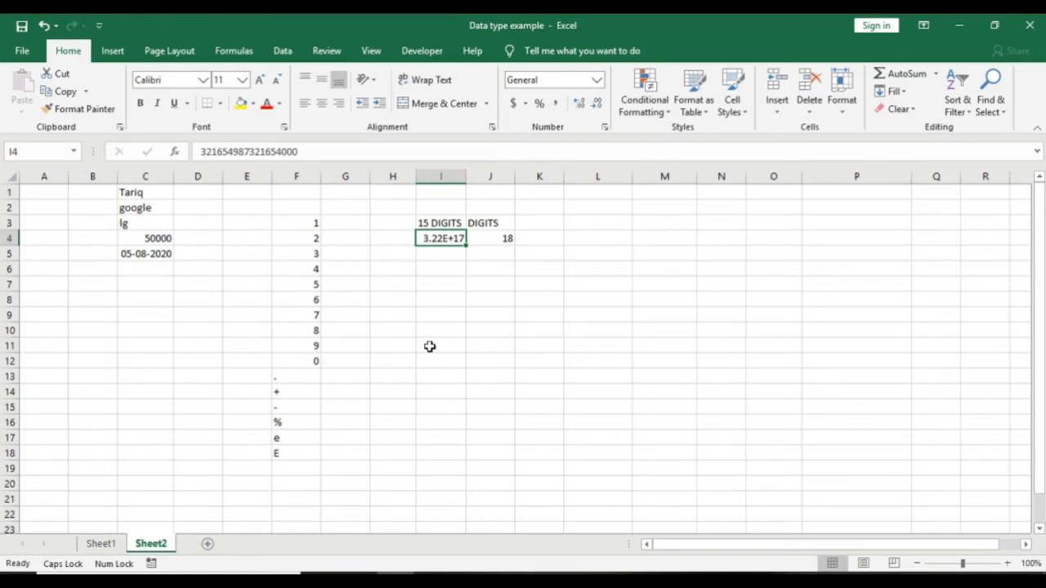
key("Down")
type("Sci")
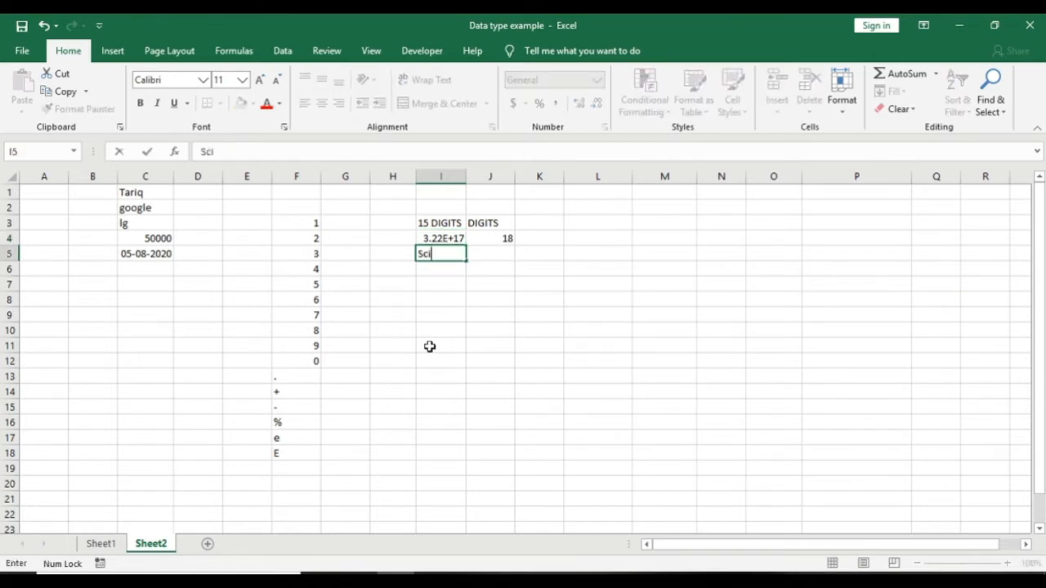
type("entific")
key("Return")
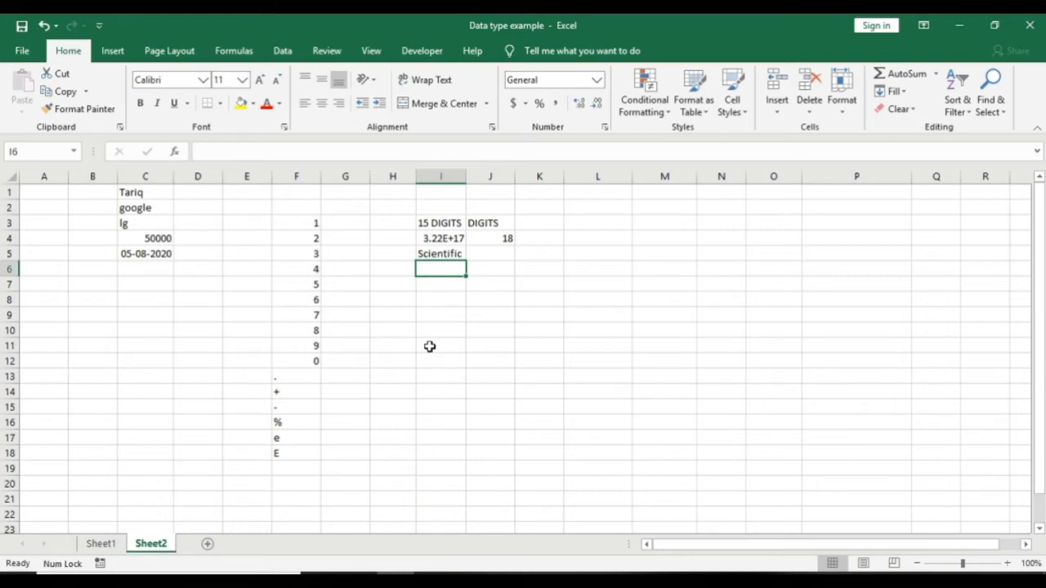
type("3.22")
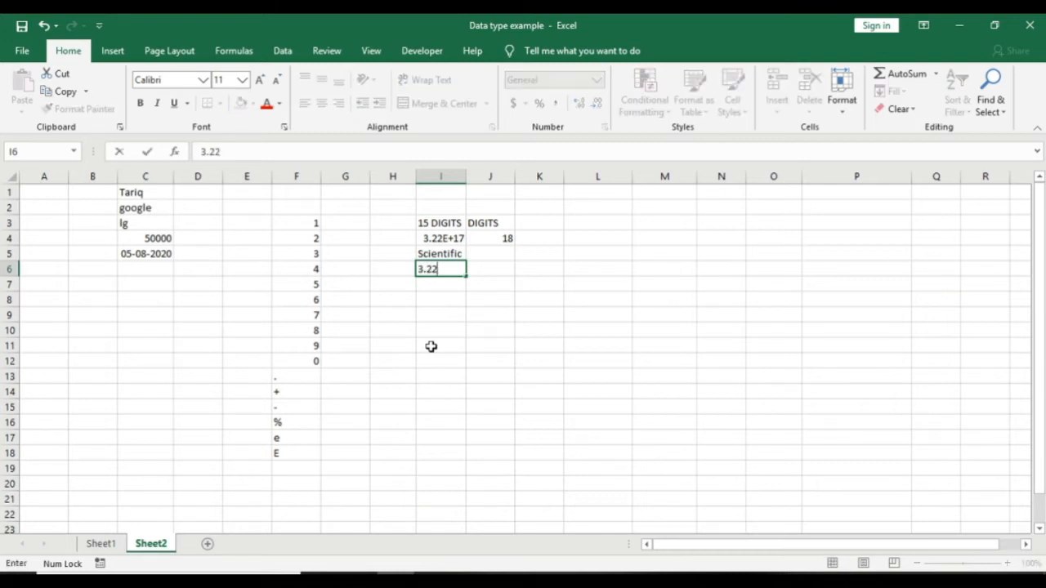
type("*")
key("BackSpace")
type("x10^17")
key("Return")
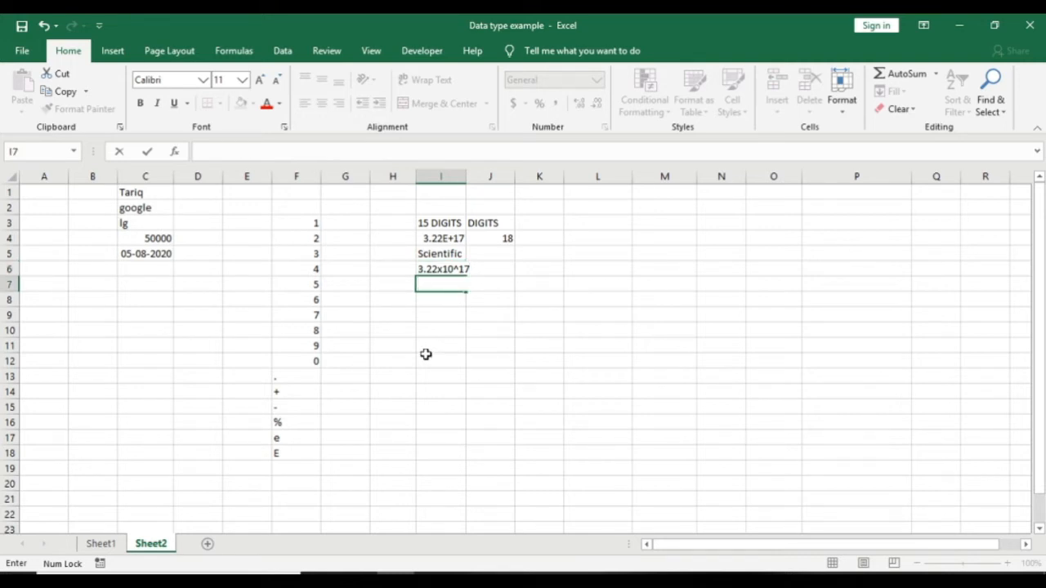
key("Return")
key("Up")
type("3220000000000000000")
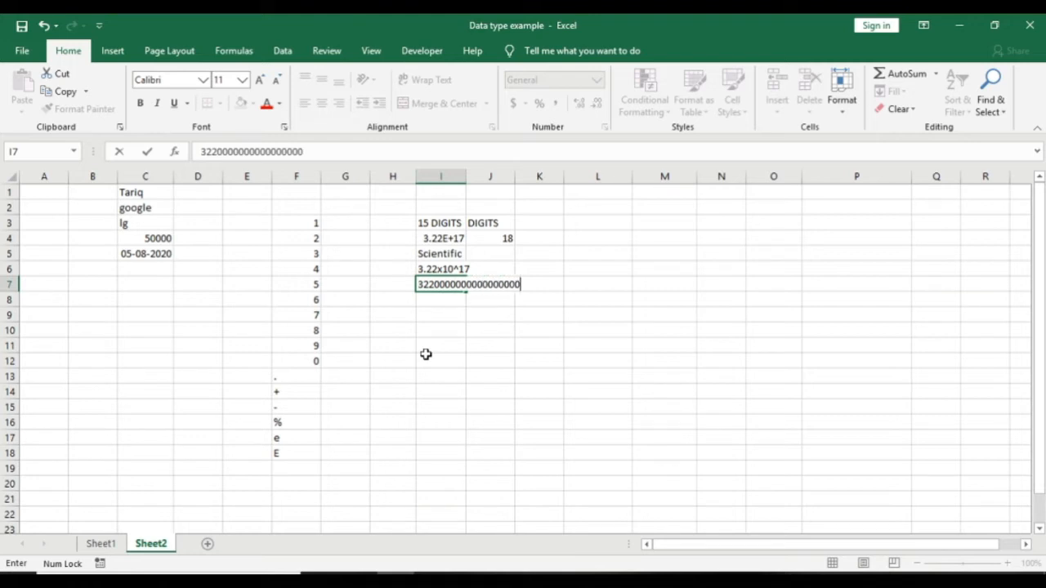
key("Return")
key("Up")
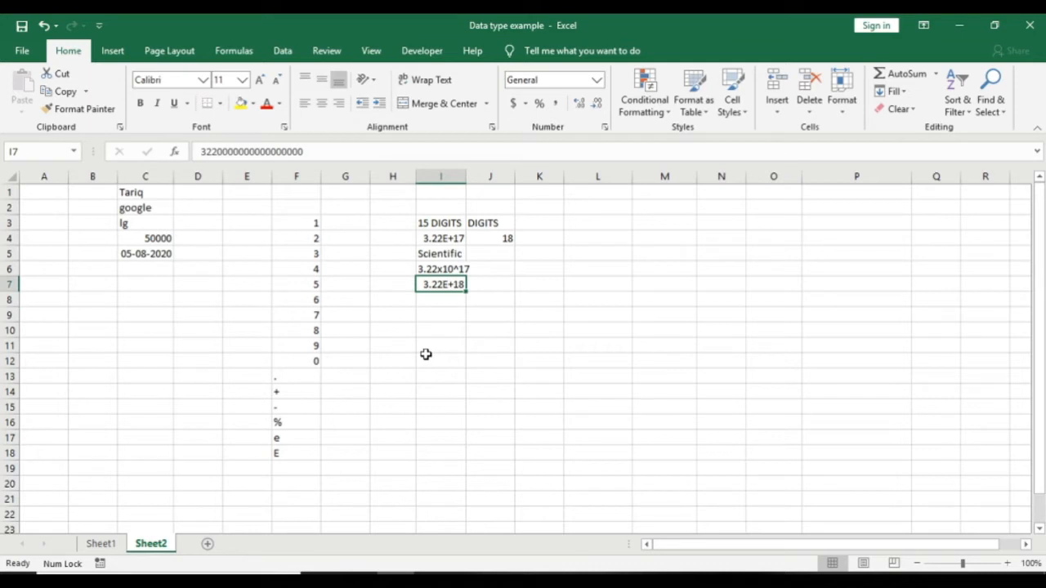
key("Delete")
left_click(433, 581)
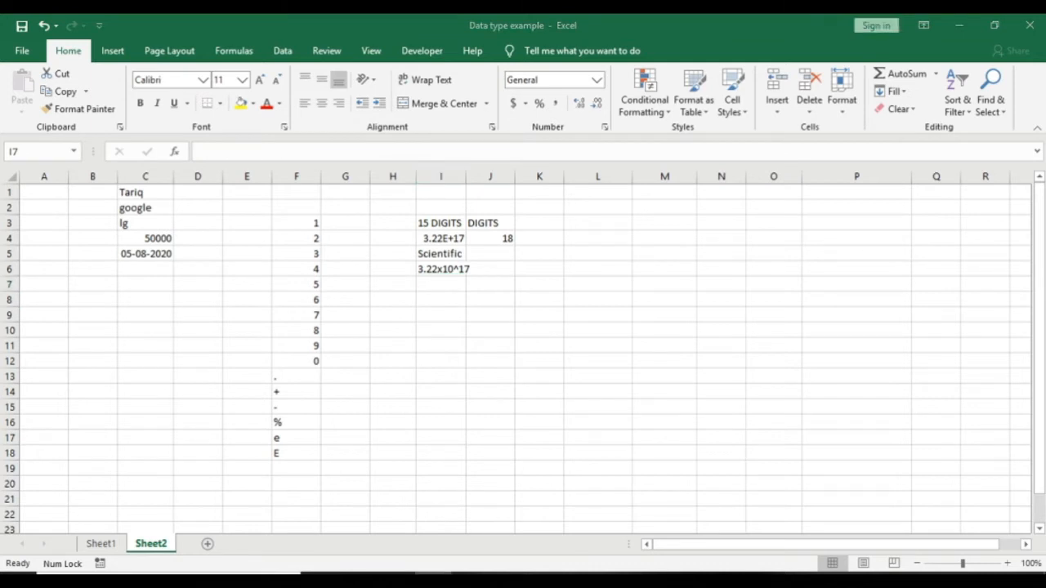
Step: Enter 'text = string' in I10 and the letter 'a' in I11
left_click(434, 325)
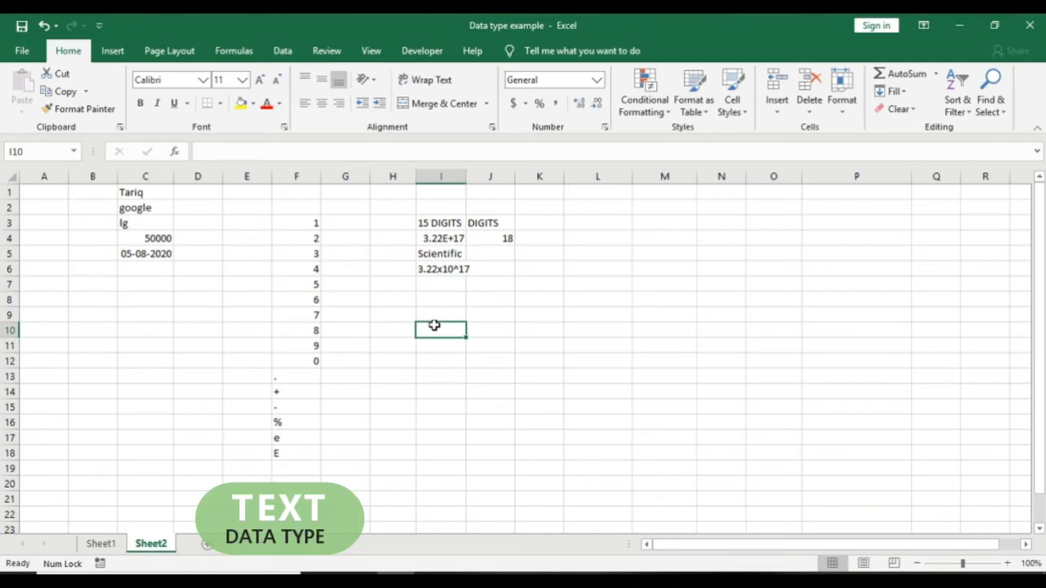
type("text = string")
key("Return")
left_click(434, 325)
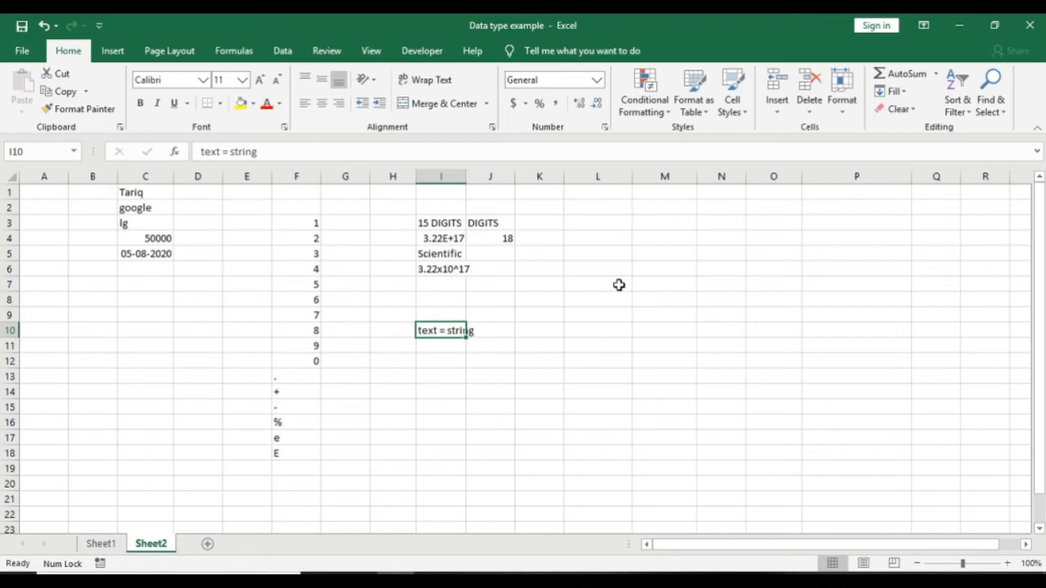
key("Return")
type("a")
key("Return")
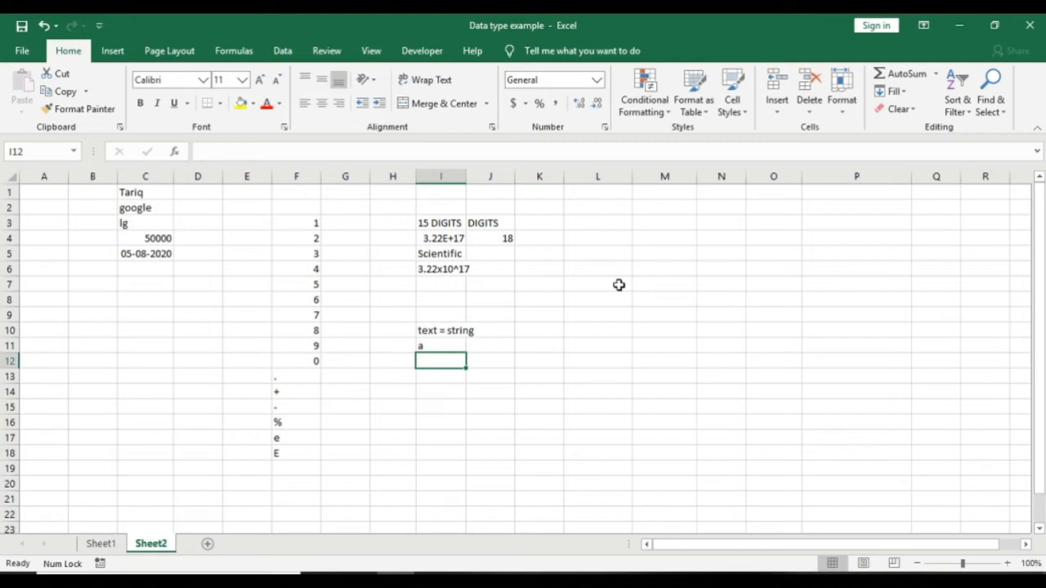
Step: Put 5000000 in I12 with the label 'sale' beside it in H12
key("ctrl+z")
type("5000000")
key("Return")
key("Up")
key("Left")
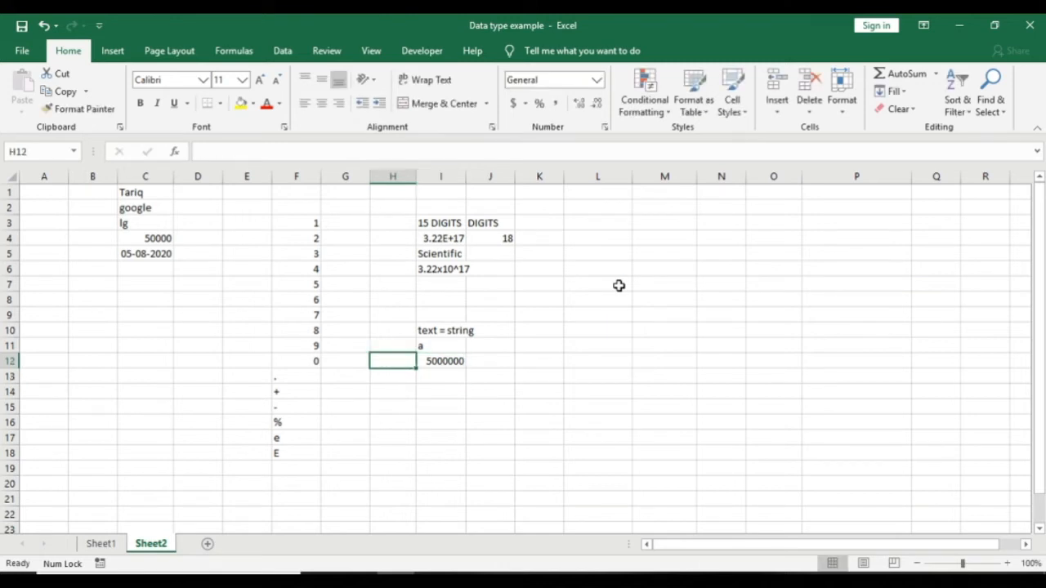
type("5")
key("BackSpace")
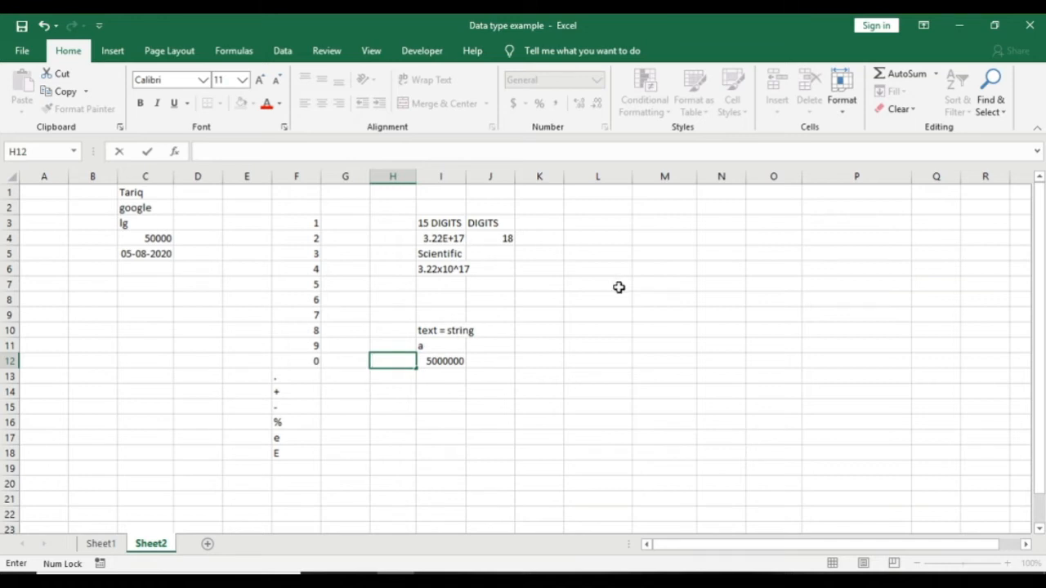
type("sale")
key("Return")
key("Up")
key("Right")
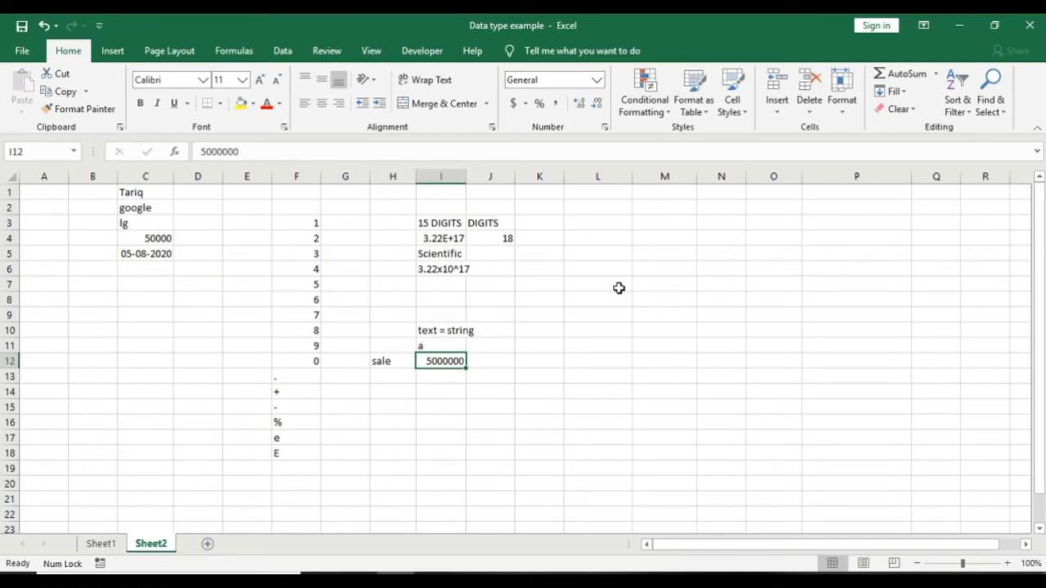
key("Down")
key("Down")
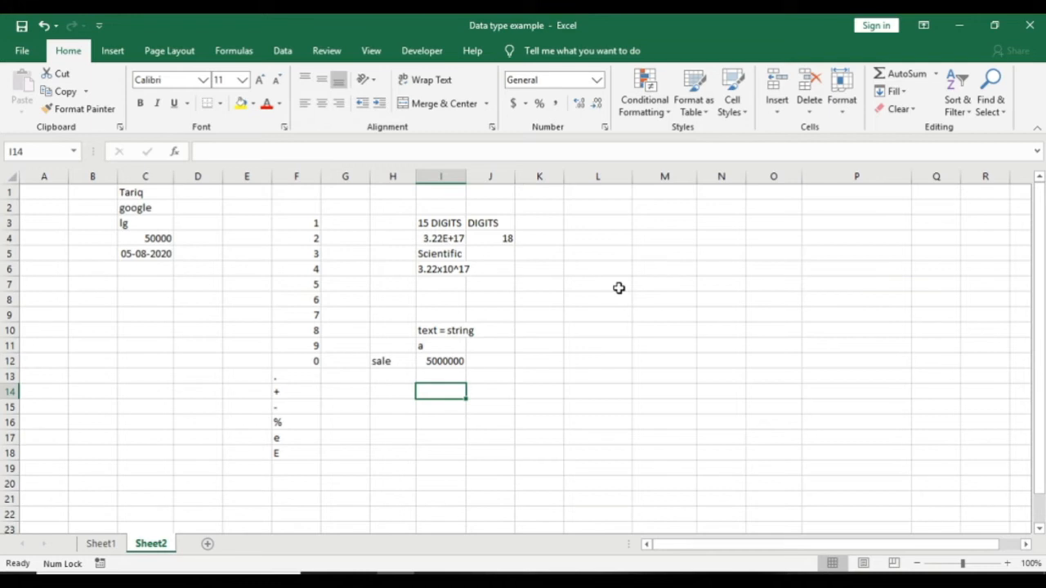
Step: Enter '15 employees' in I14, then 'emplyees' in L14 with the number 15 in M14
type("15 emp")
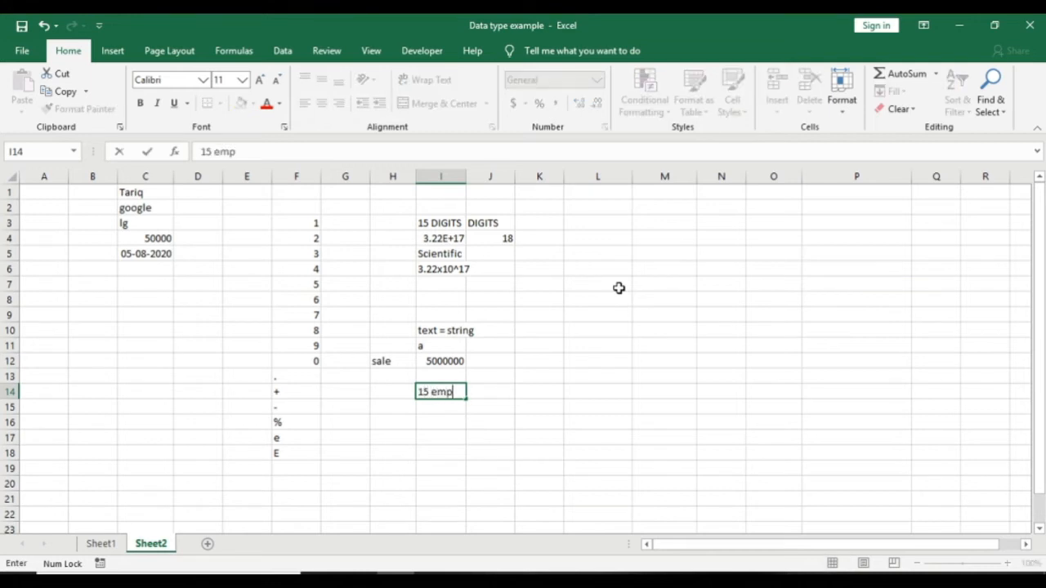
type("loyees")
key("ctrl+Return")
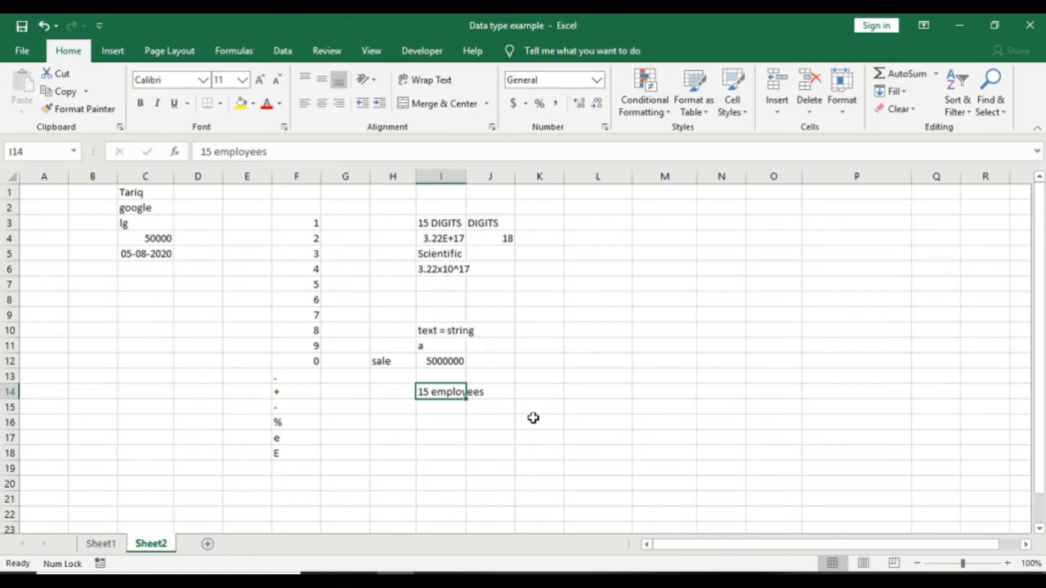
key("Right")
key("Right")
key("Right")
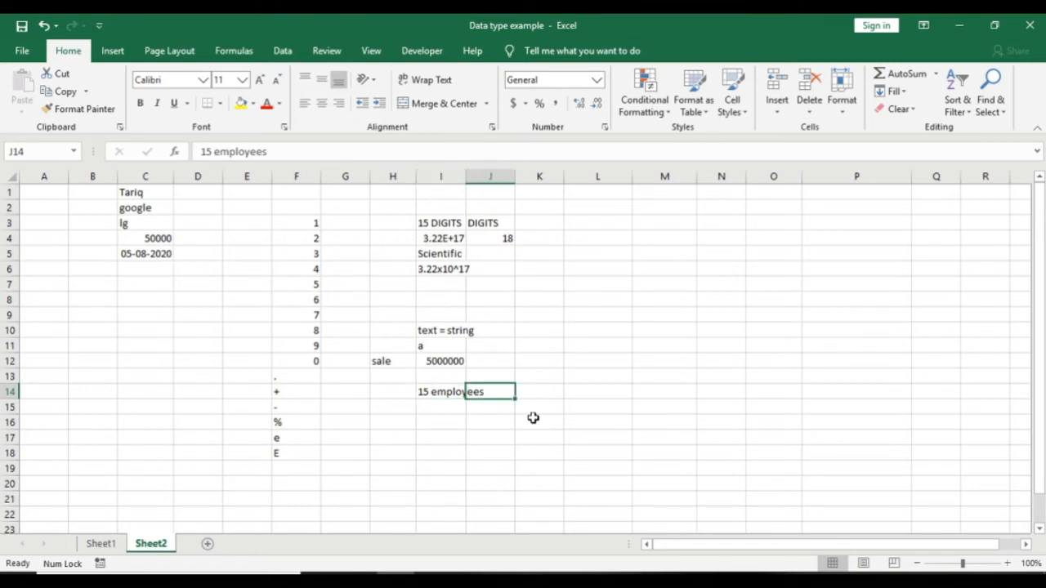
type("em")
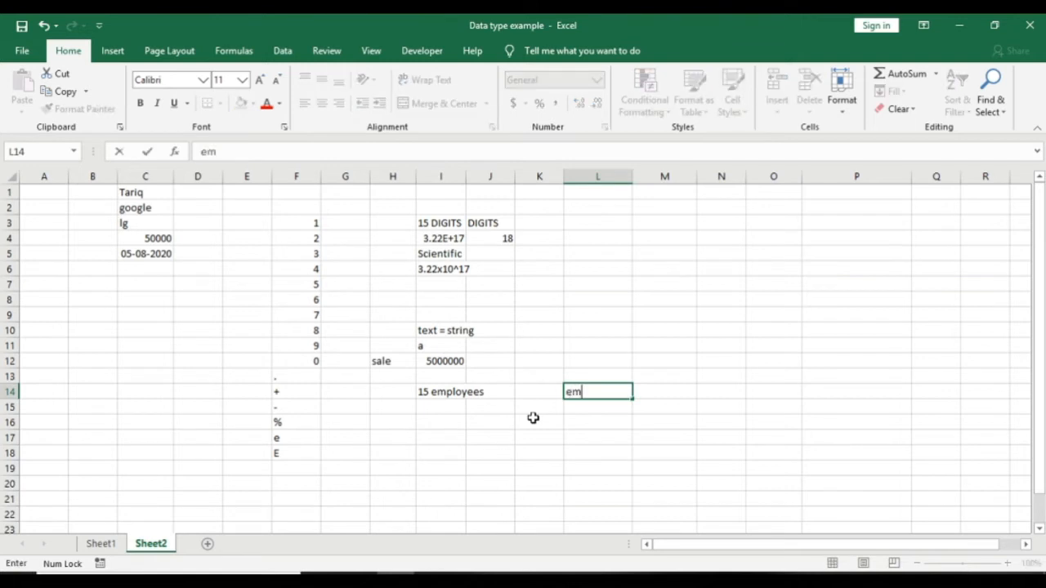
type("plyees")
key("Right")
type("15")
key("ctrl+Return")
key("Return")
key("Up")
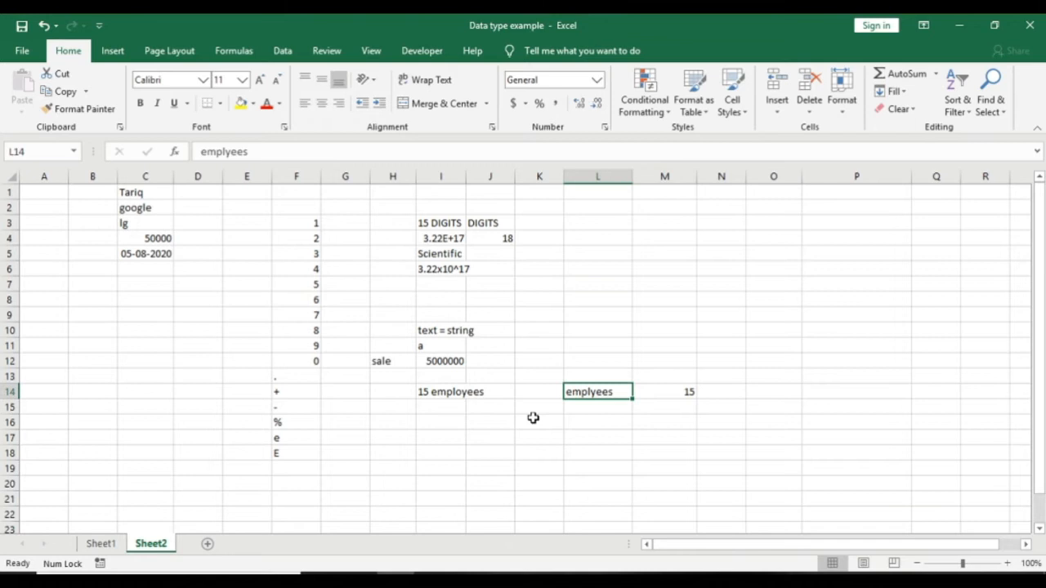
key("Right")
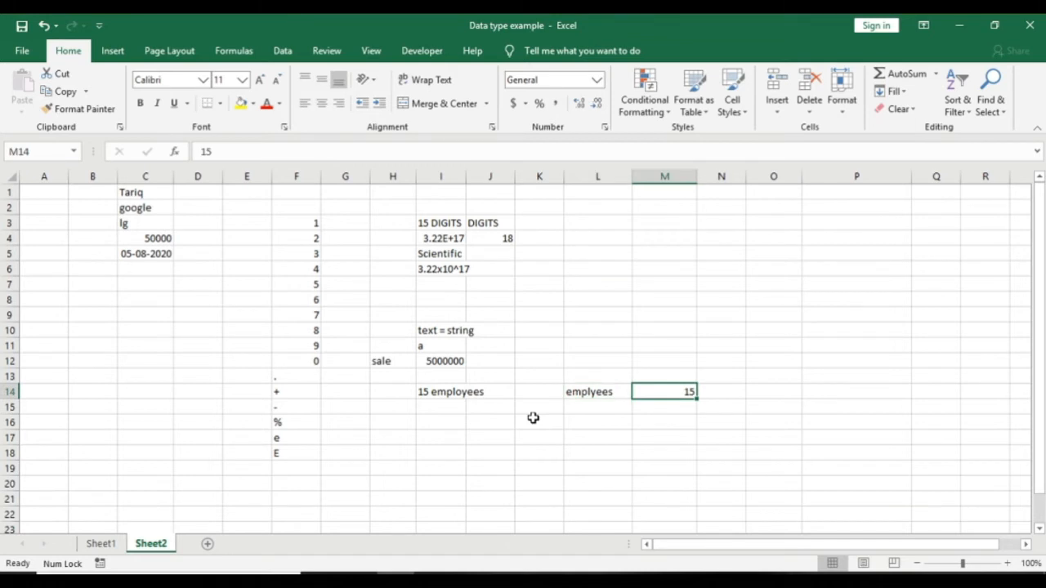
left_click(448, 422)
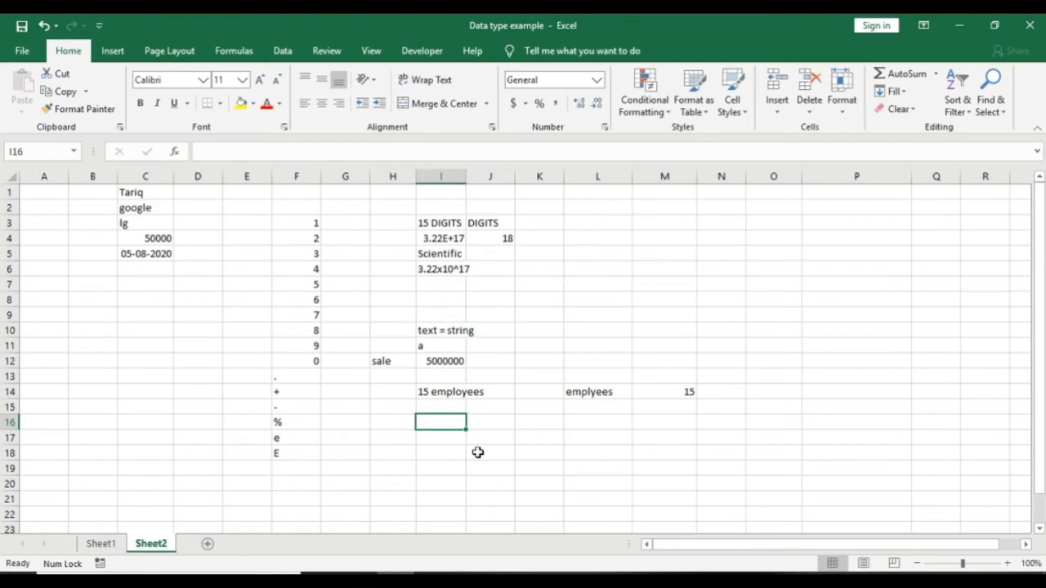
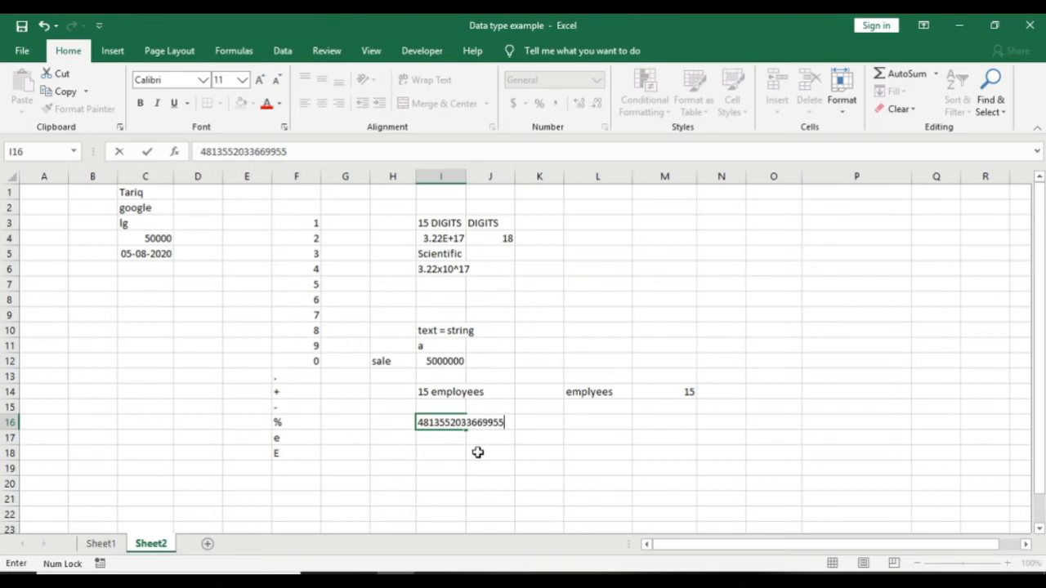
Step: Enter a 16-digit card-style number in I16 and copy J4's digit-count formula into J16
key("Return")
key("Up")
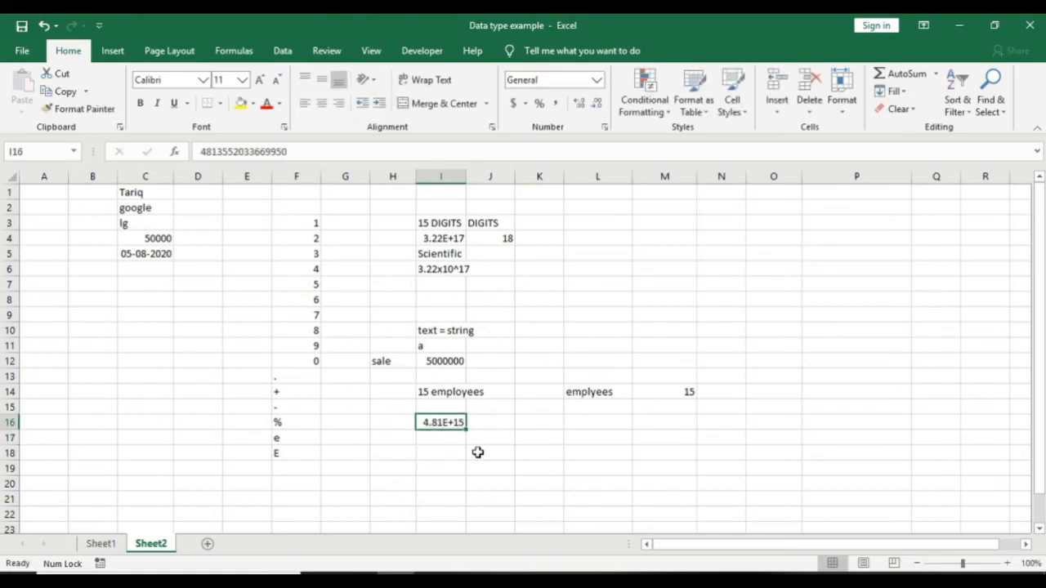
left_click(508, 239)
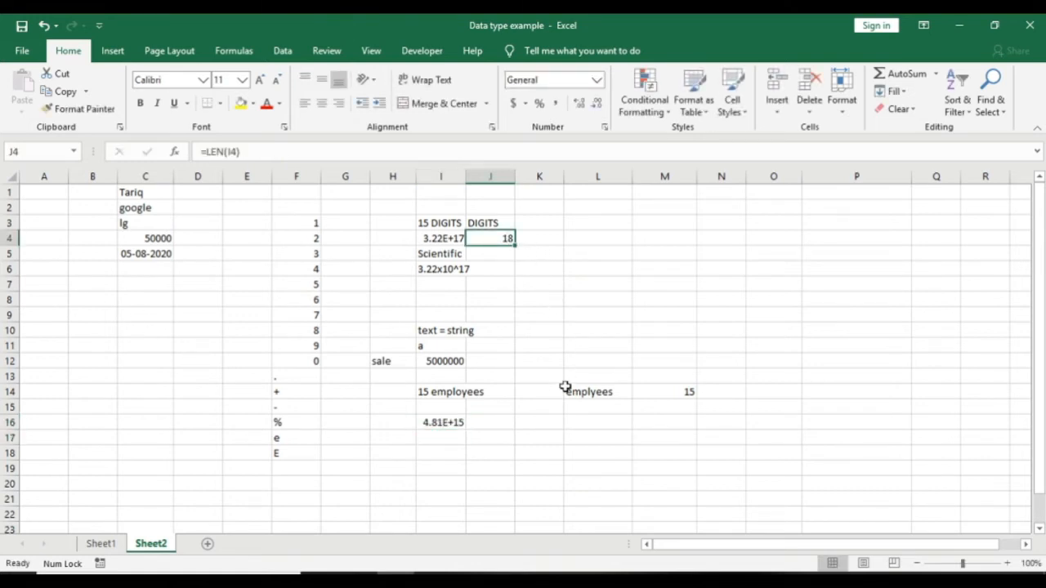
key("ctrl+c")
left_click(504, 423)
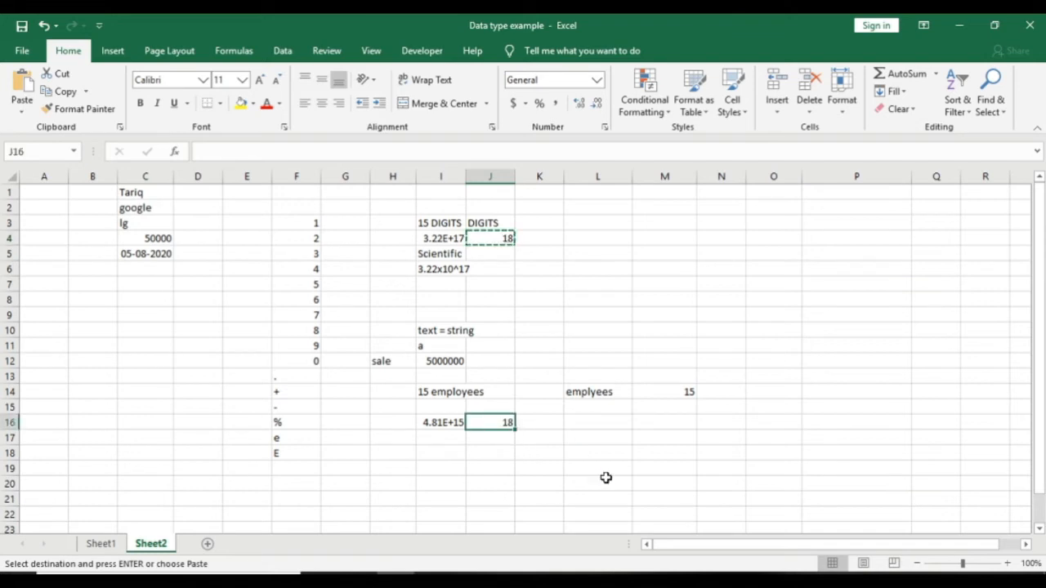
key("Return")
Step: Prefix the I16 number with an apostrophe, fix its last digit to 5, and widen column I
key("Left")
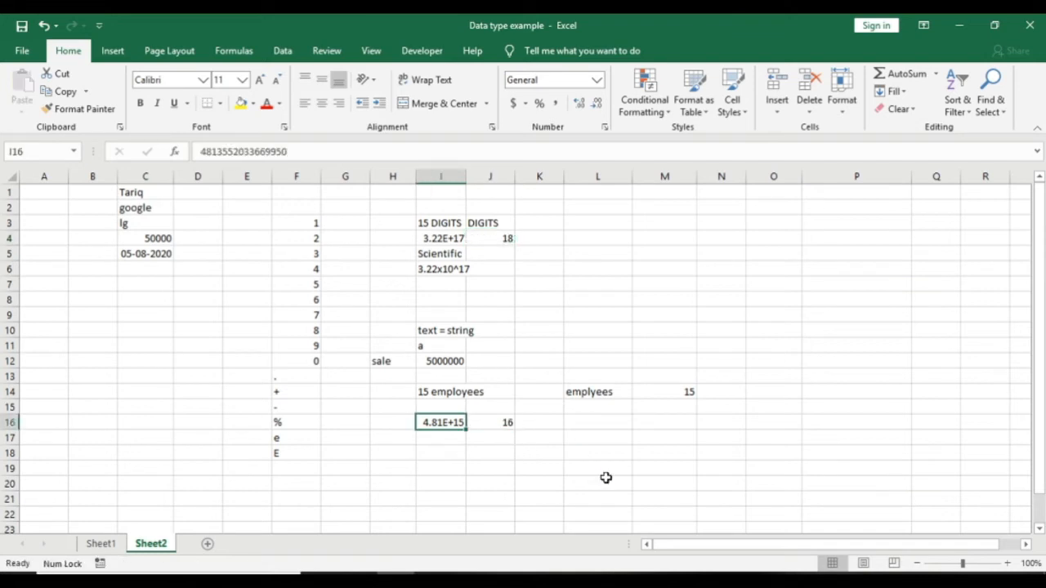
key("F2")
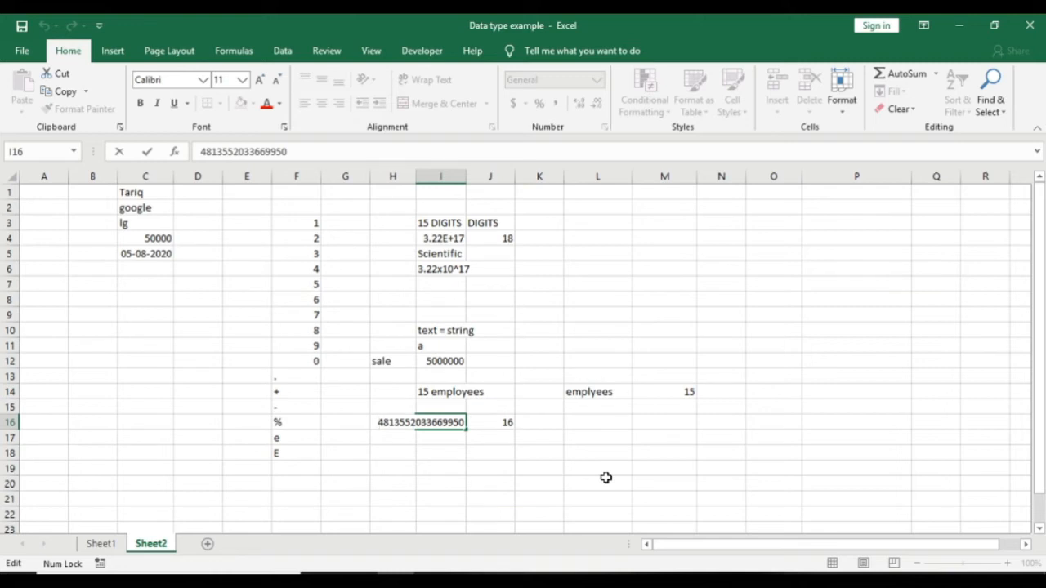
type("'")
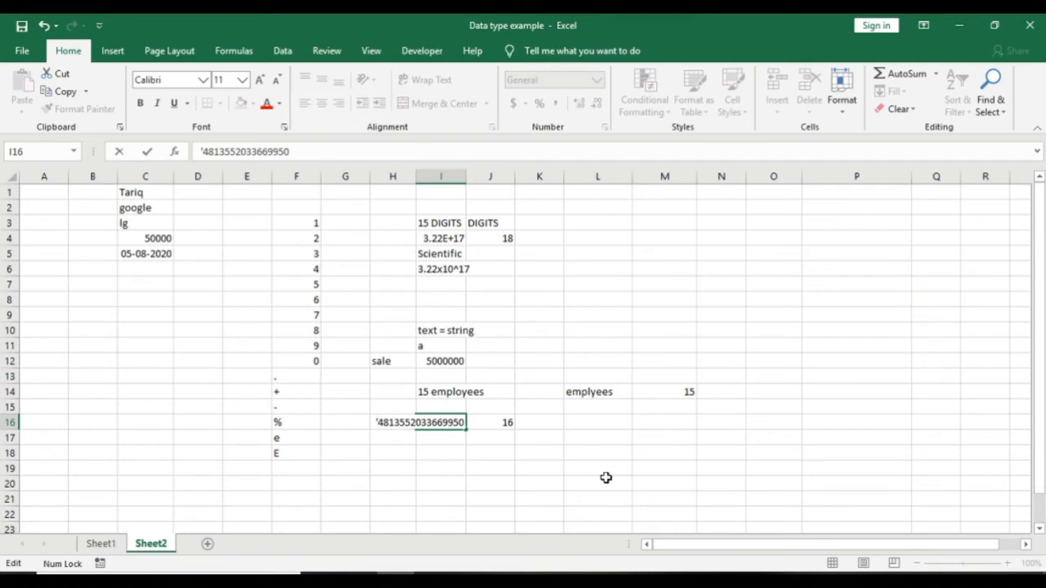
key("Right")
key("Right")
key("Right")
key("Right")
key("Right")
key("Right")
key("Right")
key("Right")
key("Right")
key("Right")
key("Right")
key("Right")
key("Right")
key("Right")
key("Right")
key("Right")
key("BackSpace")
type("5")
key("Return")
key("Up")
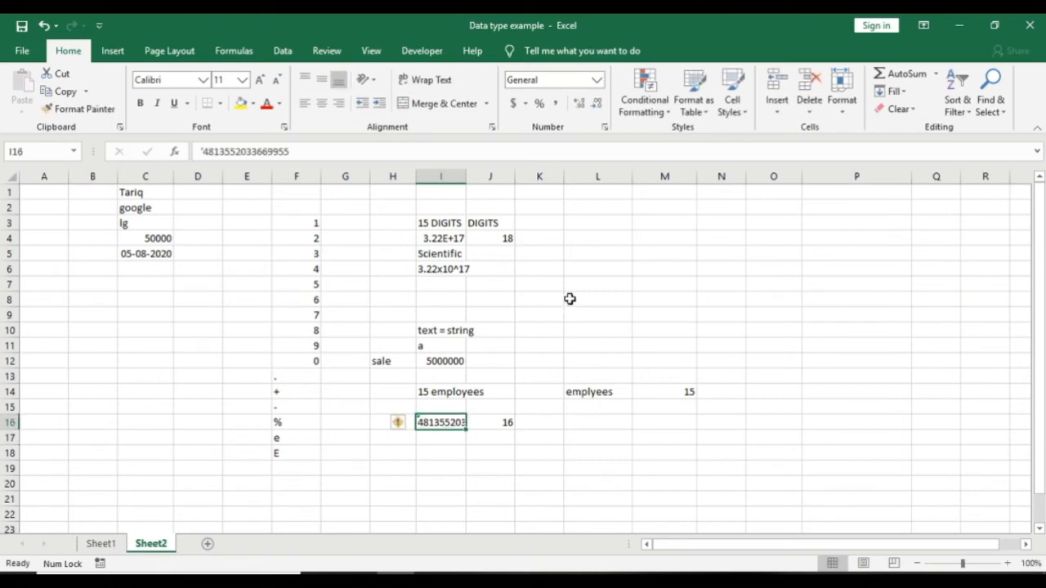
left_click_drag(466, 177, 514, 179)
left_click(473, 449)
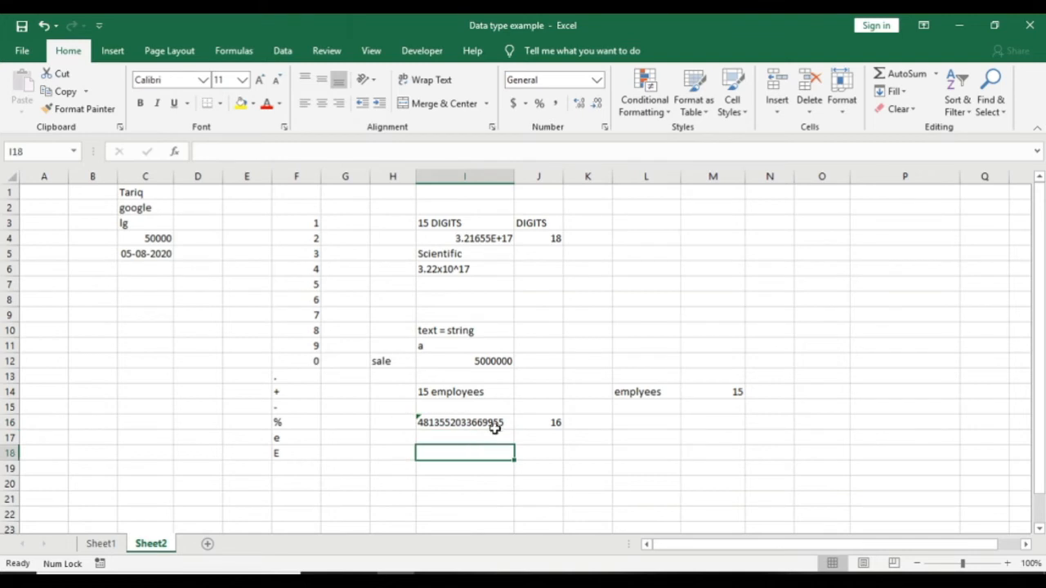
Step: Store the 11-digit number in I17 as apostrophe-prefixed text after checking I16's warning flag
left_click(492, 425)
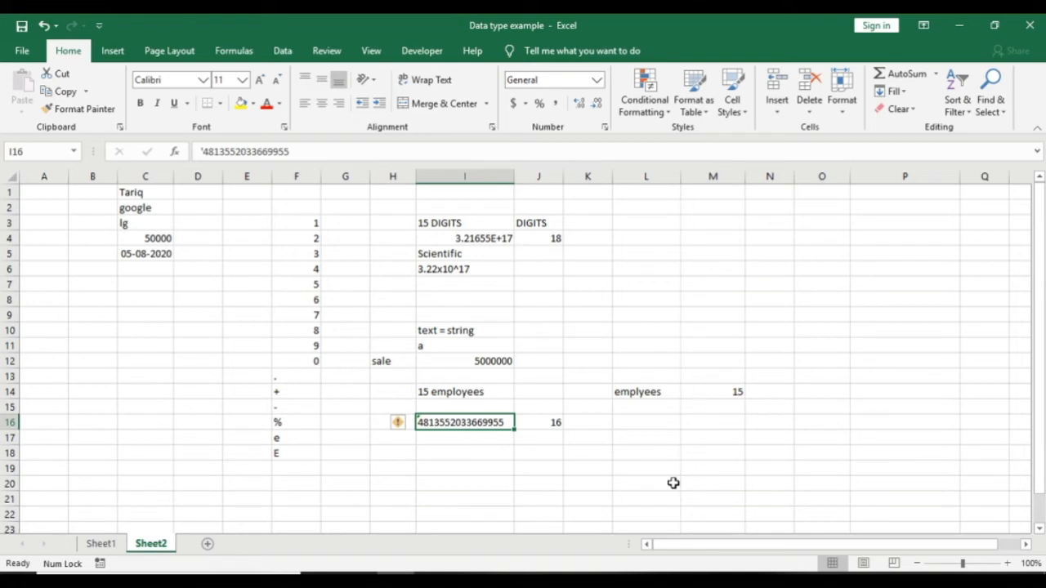
key("Return")
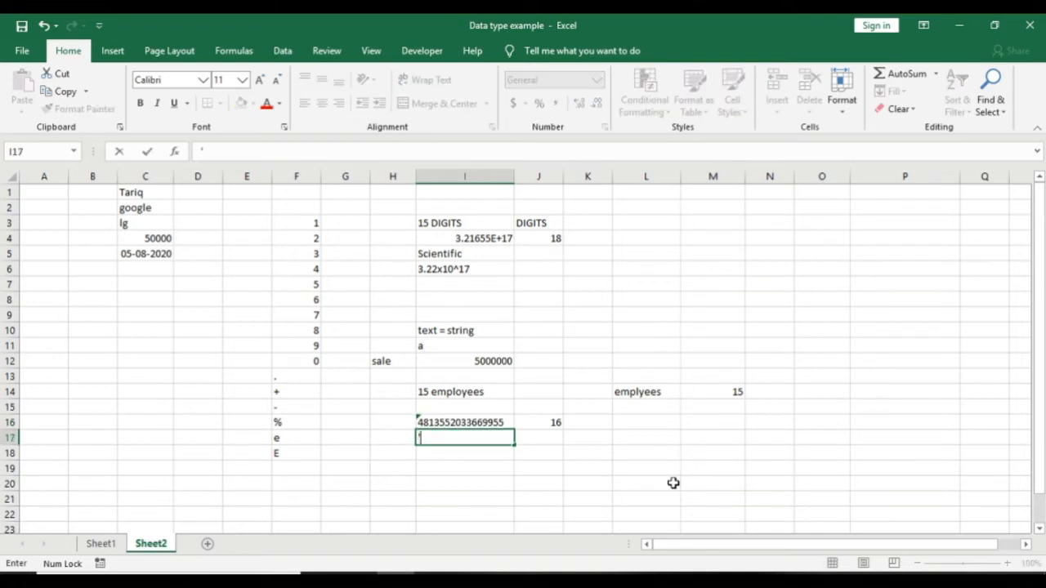
key("Return")
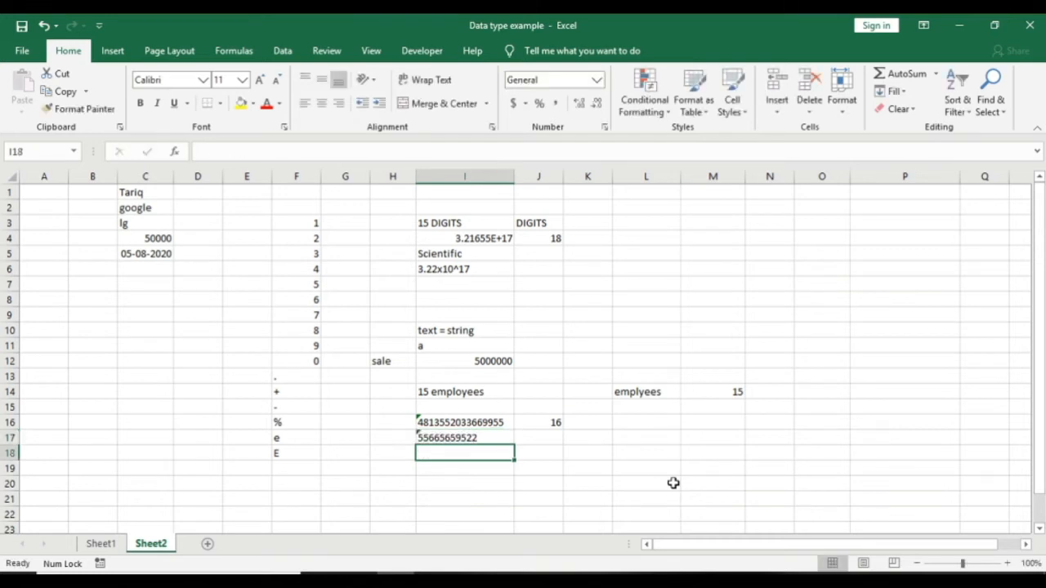
key("Up")
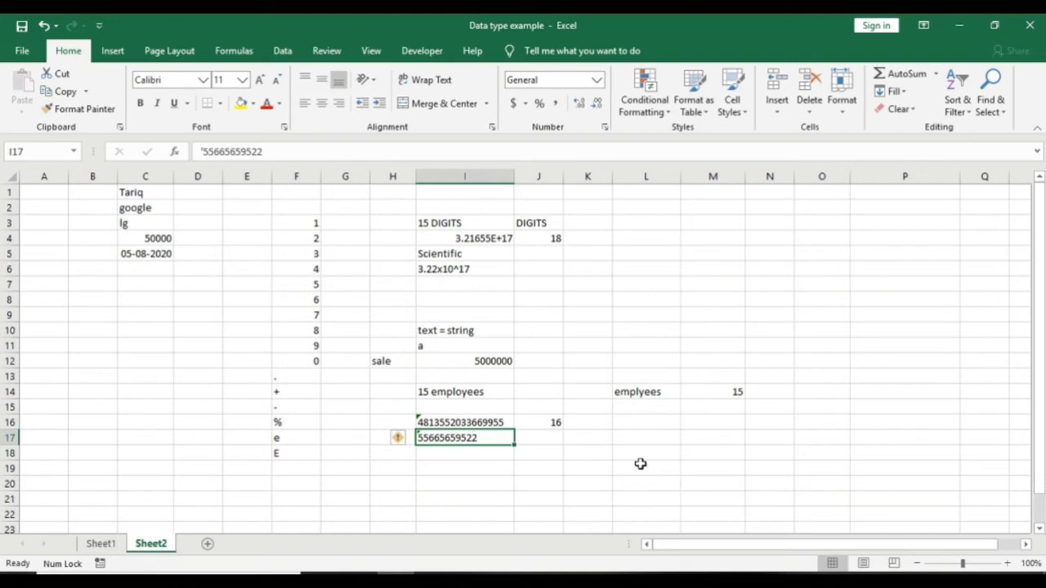
left_click(507, 481)
left_click(411, 462)
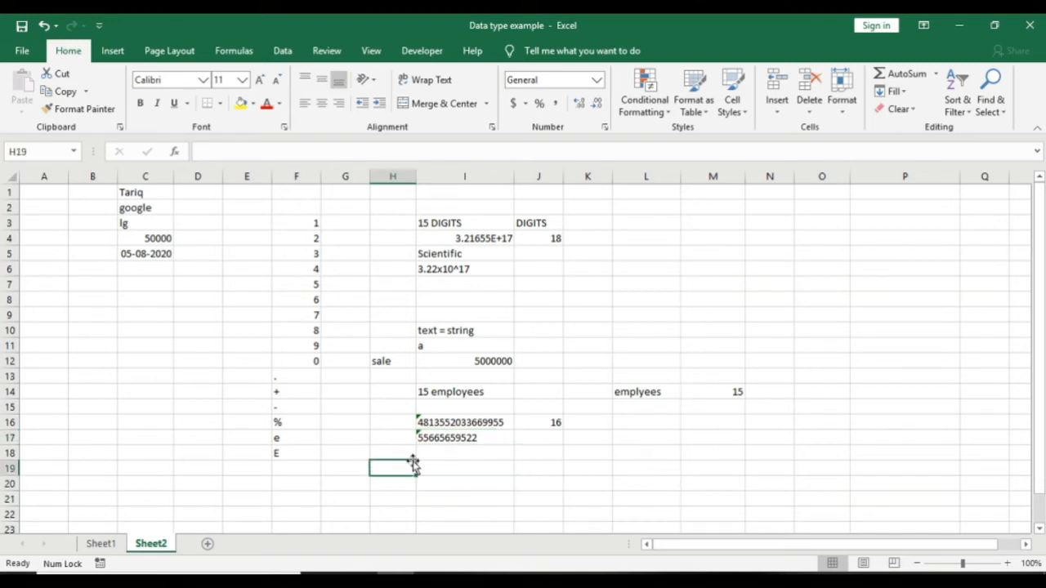
scroll(411, 462, "down", 3)
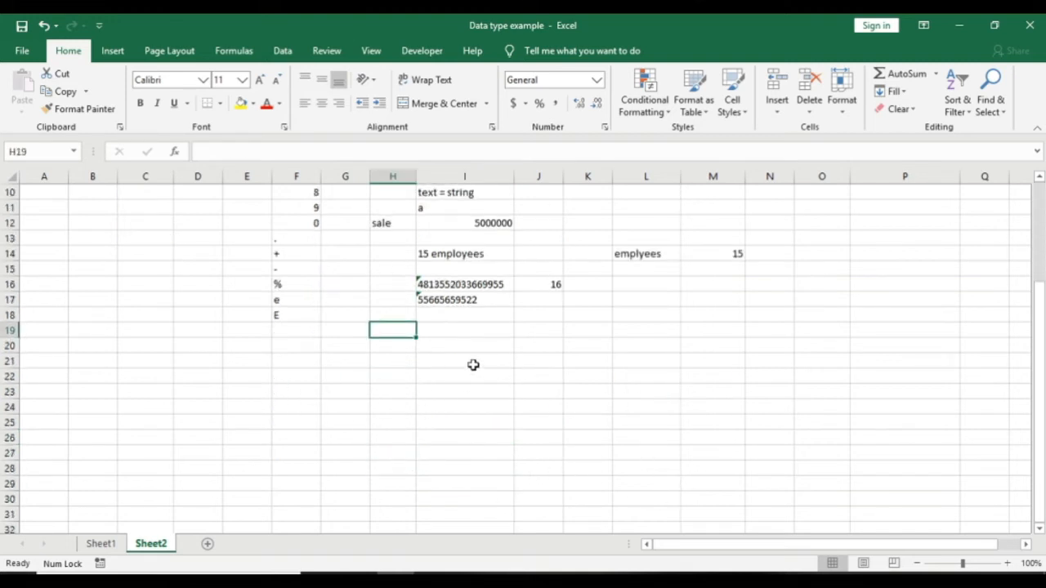
left_click(449, 372)
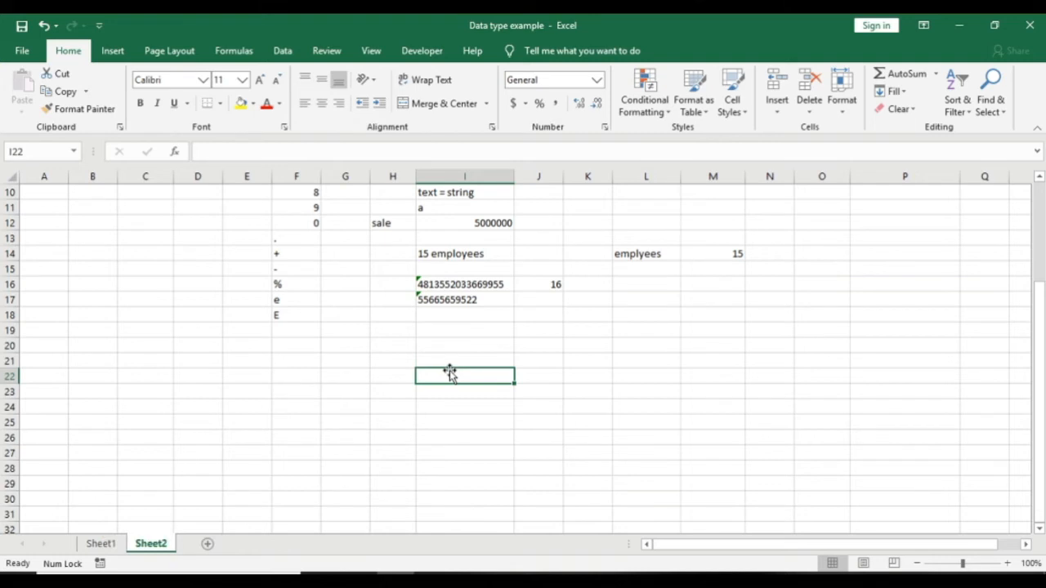
Step: Enter the date as '5 aug' in I22 and as '5/8/2020' in I23
type("5 aug")
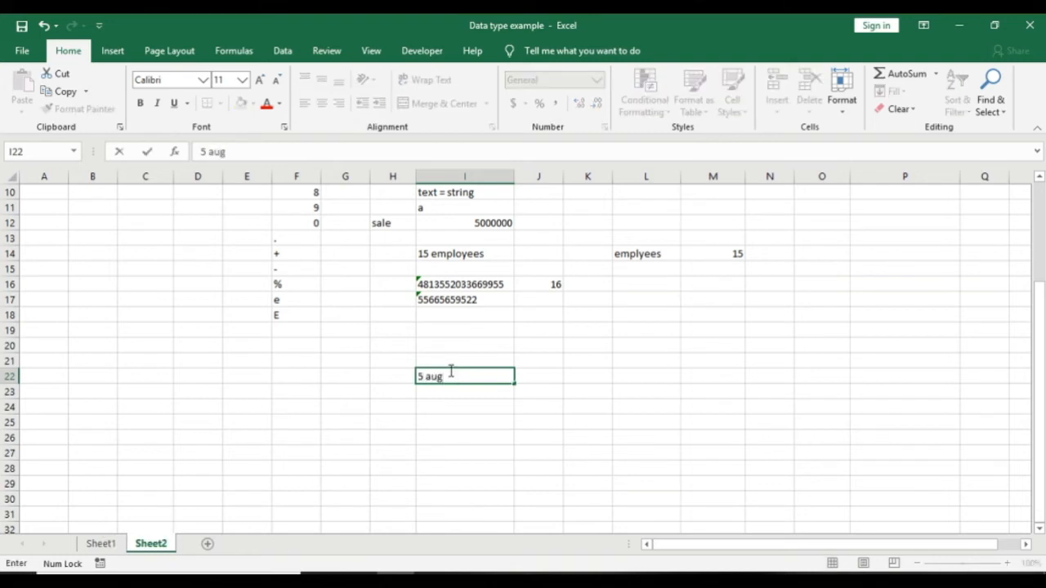
key("Return")
left_click(449, 374)
key("Down")
type("5")
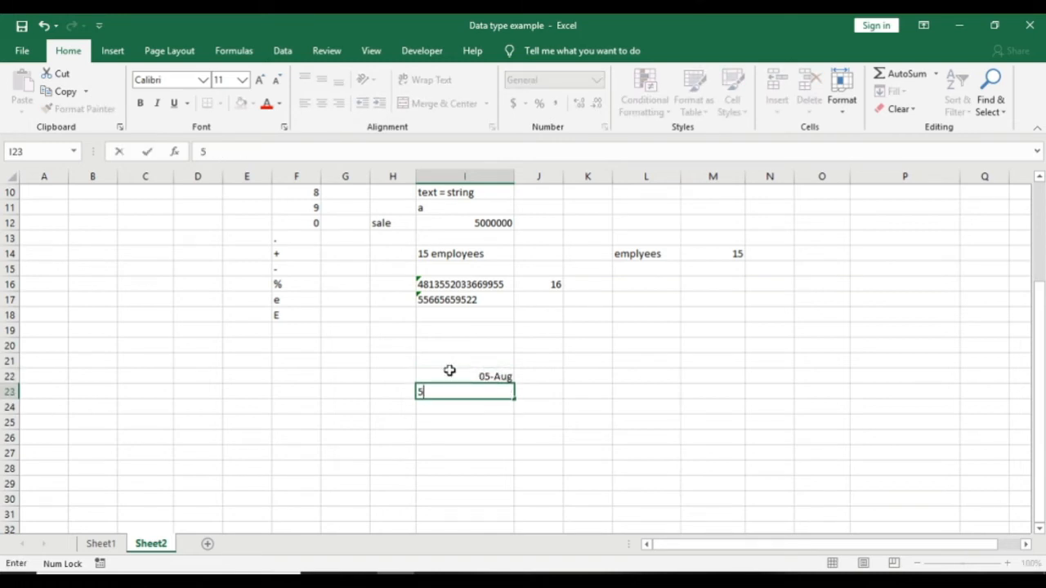
type("/8/2020")
key("Return")
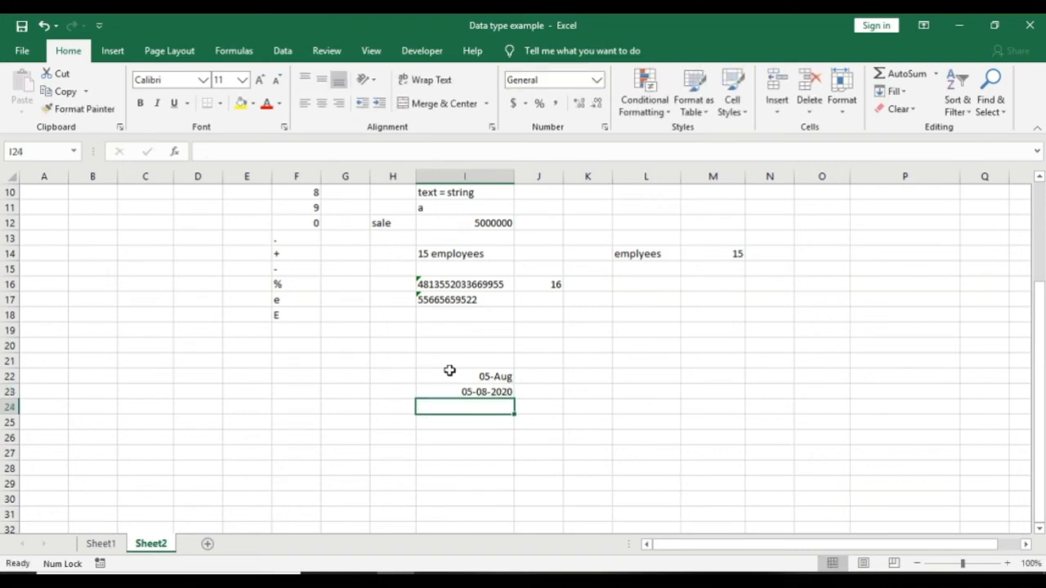
Step: Enter '5-aug-20' in I24, fixing the mistyped year, and compare the three date formats
type("5-aug-0")
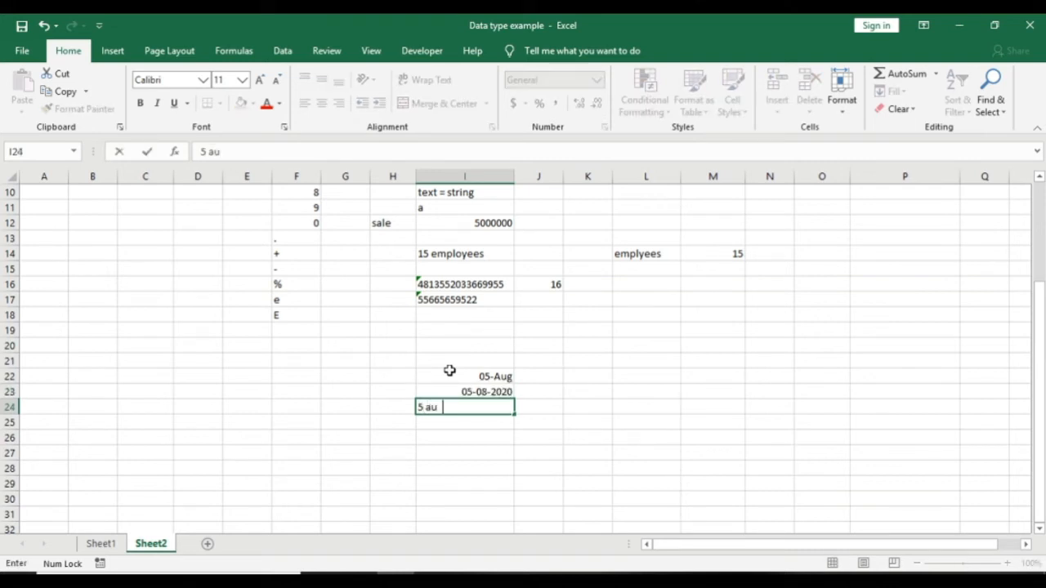
type("2")
key("BackSpace")
key("BackSpace")
type("20")
key("Return")
key("Up")
key("Down")
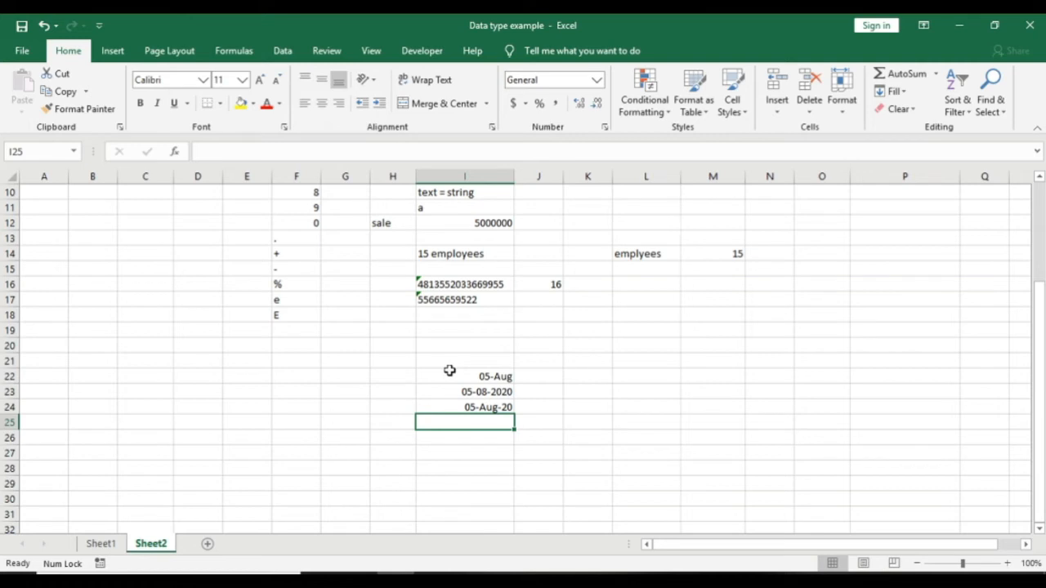
key("Up")
key("Up")
key("Up")
key("Down")
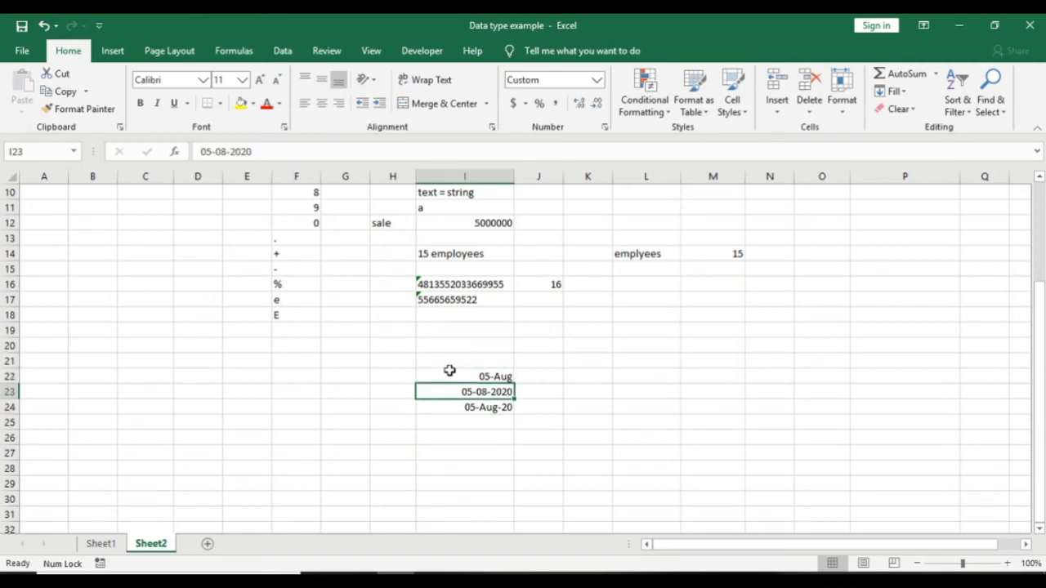
Step: Enter 'aug 5 2020' in I26, then add a comma after 5 so it displays 05-Aug-20
left_click(484, 421)
key("Down")
type("aug ")
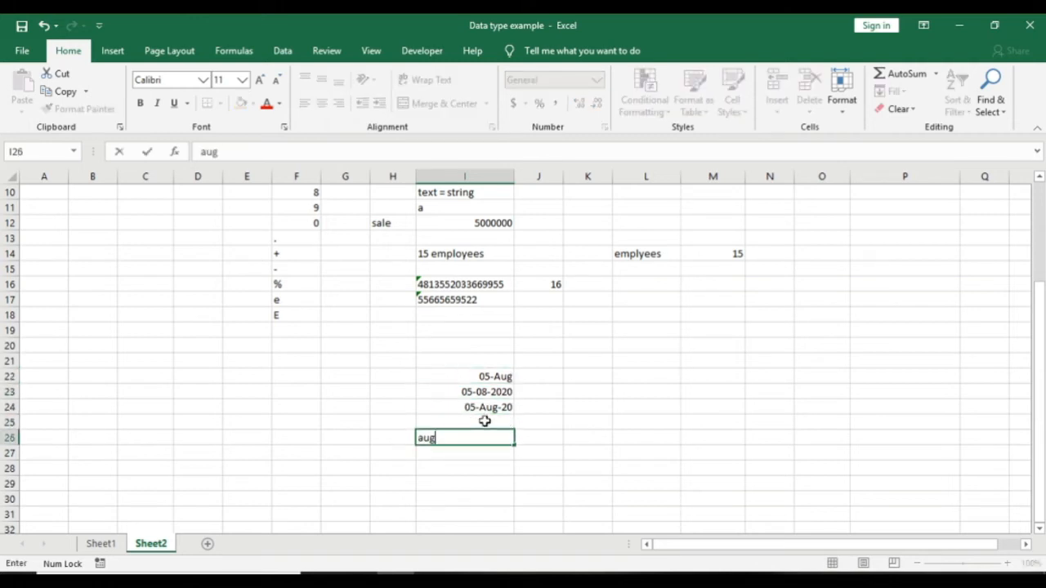
type("5 2020")
key("Return")
key("Up")
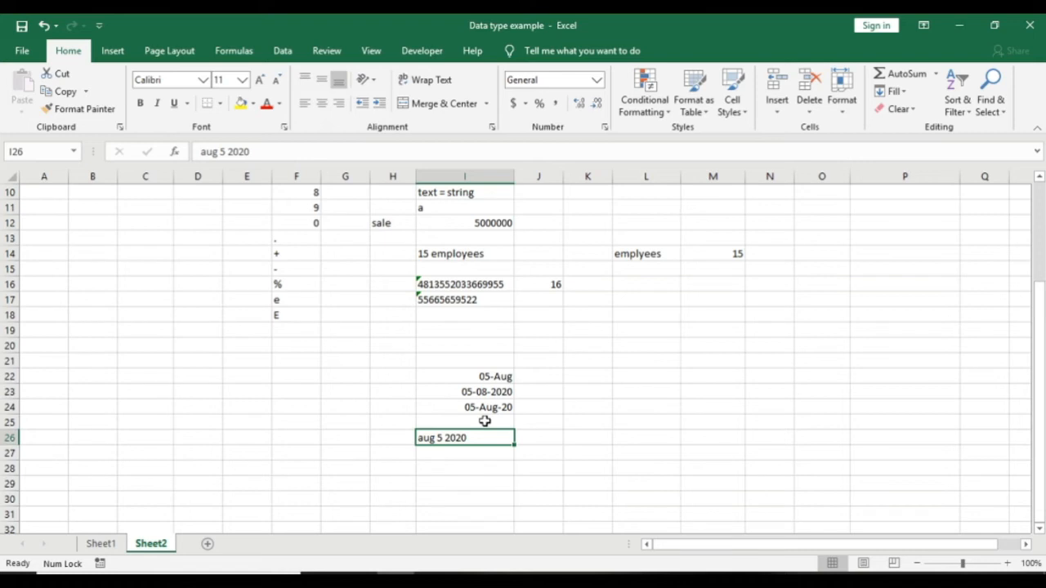
key("F2")
key("Left")
key("Left")
key("Left")
key("Left")
key("Left")
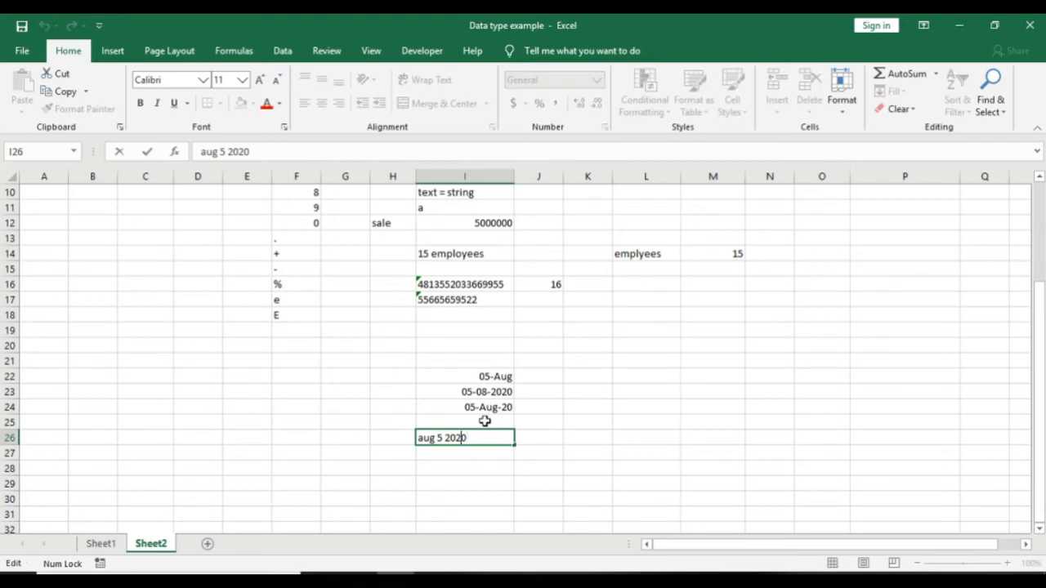
type(",")
key("Return")
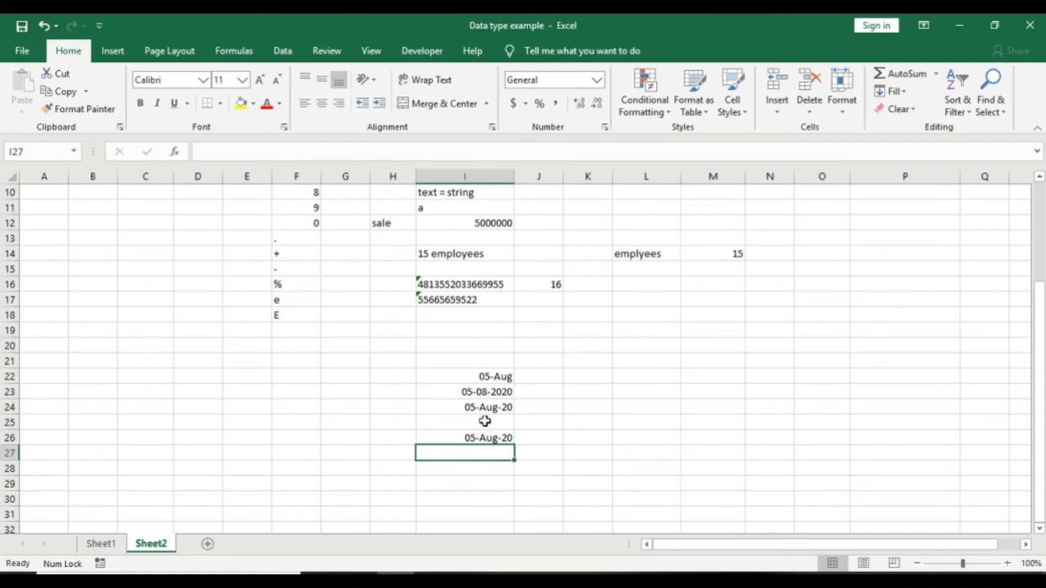
key("Down")
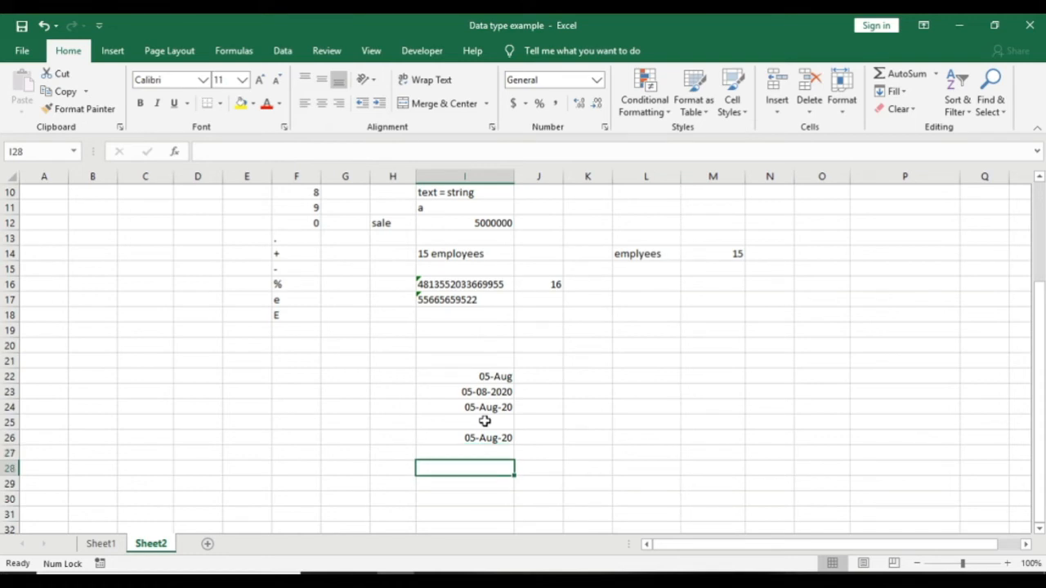
Step: Enter 11:55pm in I28 and edit it so it is stored as the time 11:55 PM
type("1")
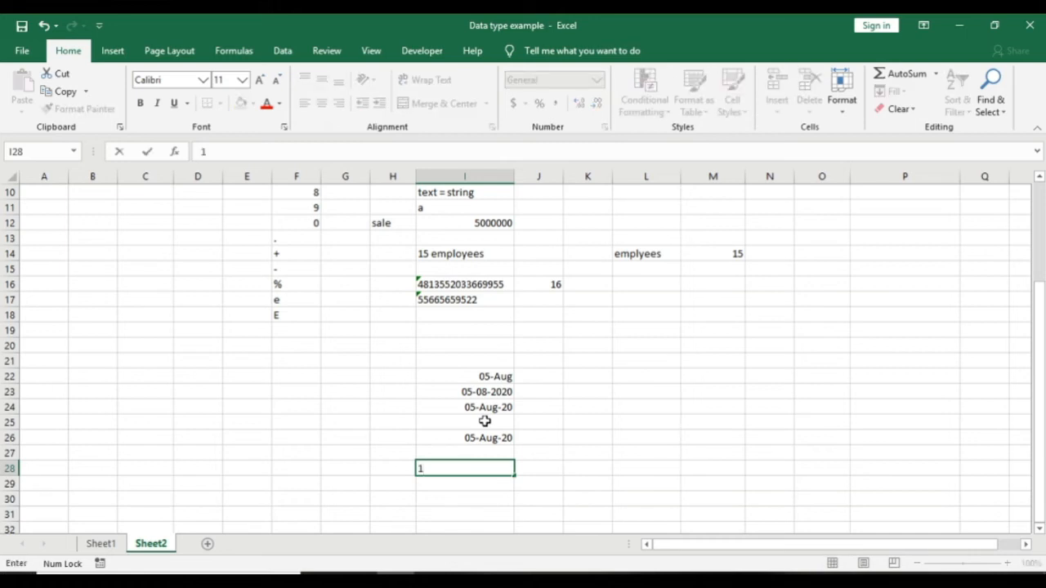
type("1:55pm")
key("Return")
key("Up")
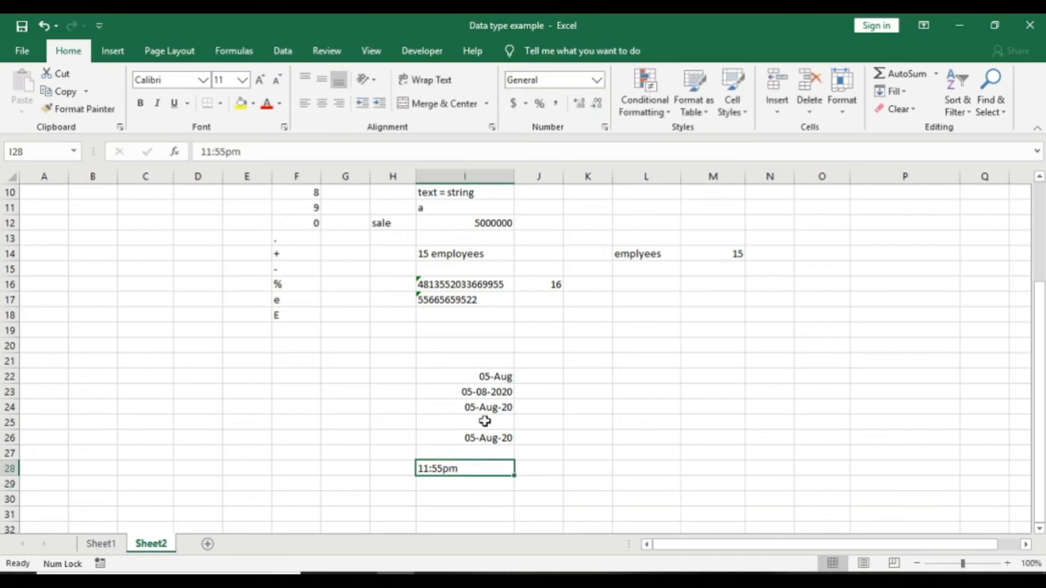
key("F2")
key("Left")
key("Left")
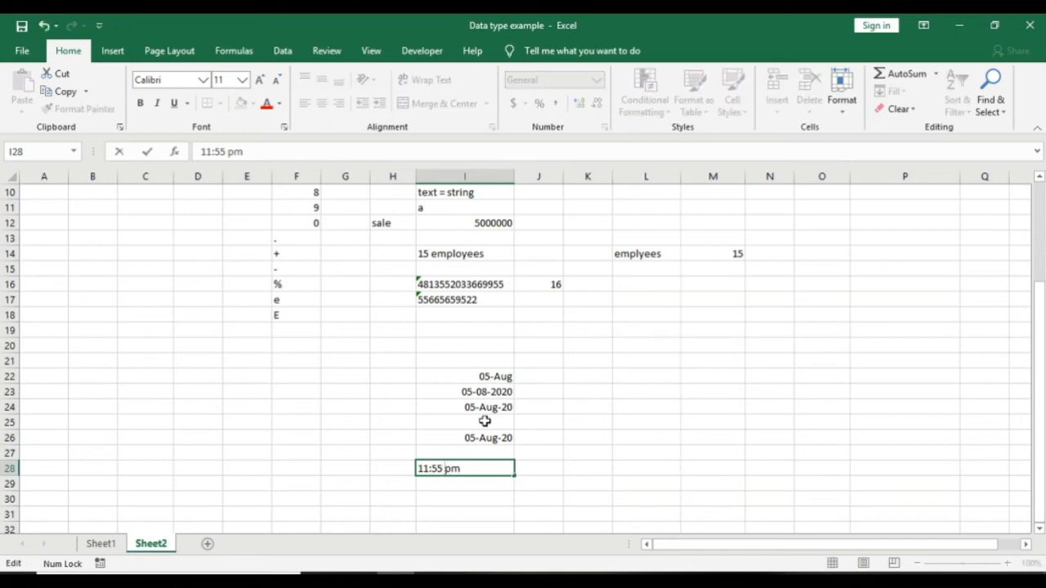
key("Return")
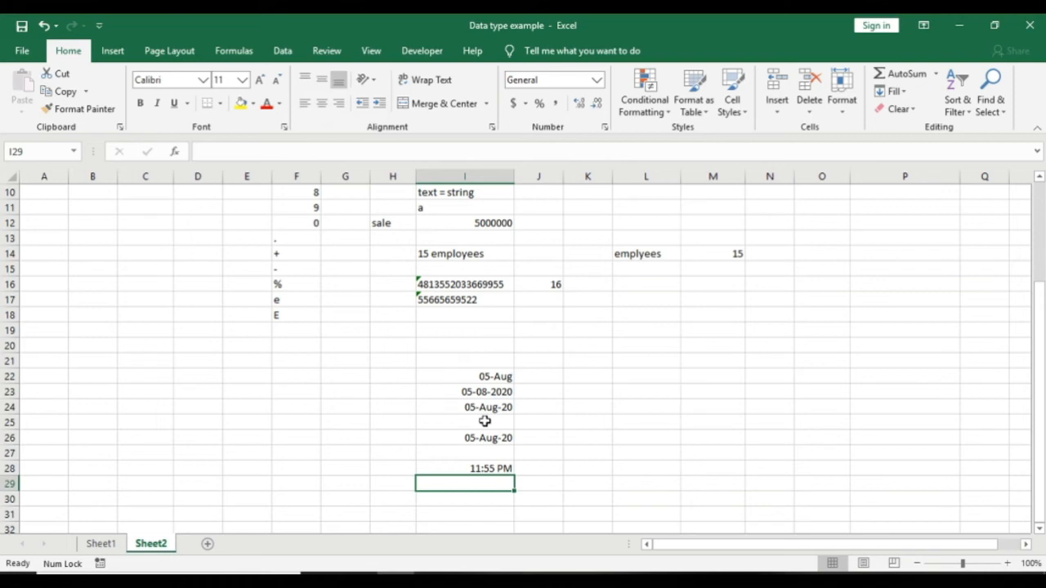
key("Down")
key("Down")
key("Down")
key("Up")
key("Up")
key("Up")
key("Up")
key("Up")
key("Up")
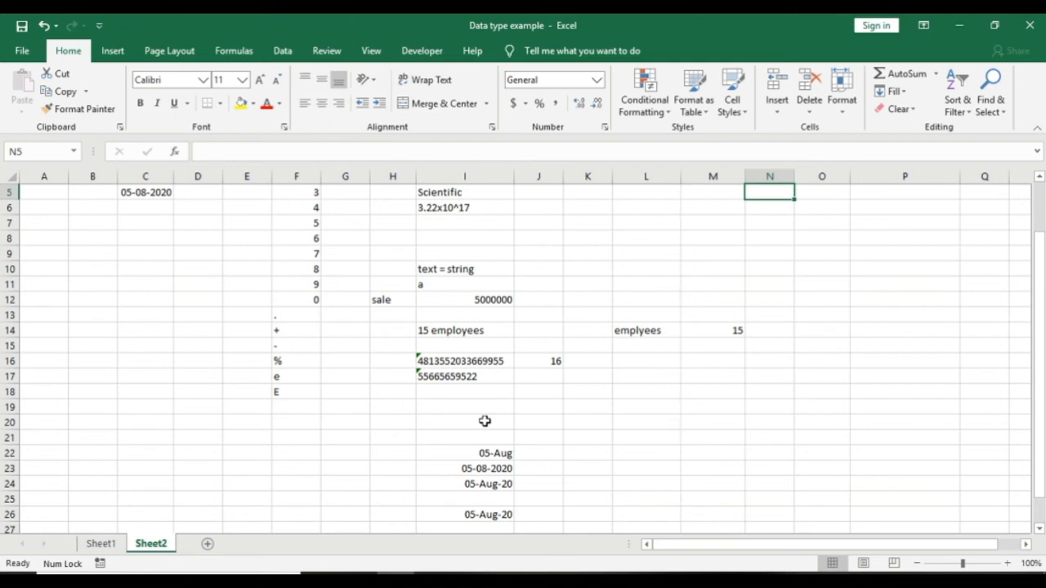
key("Down")
key("Down")
key("Down")
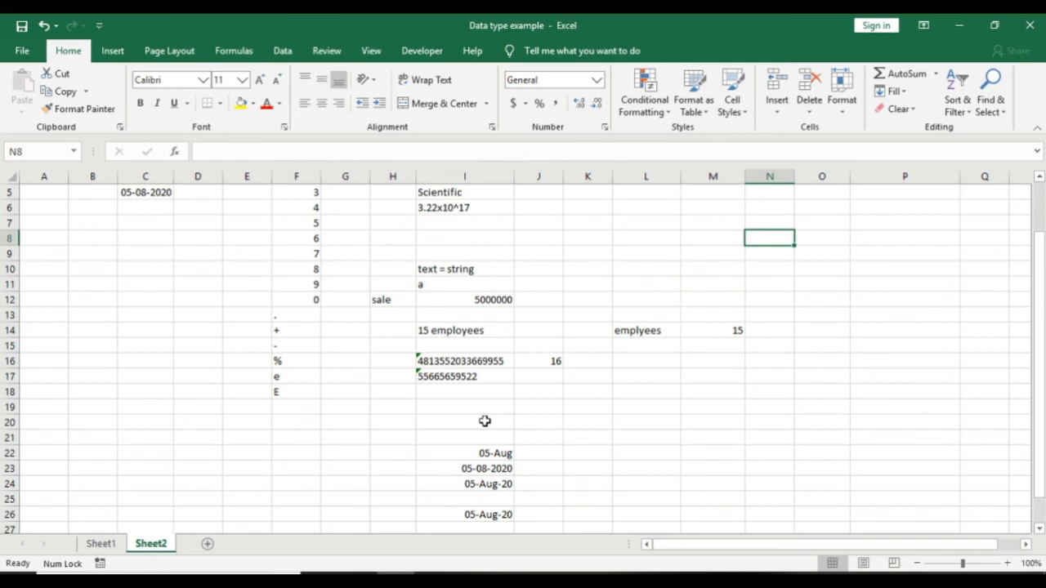
Step: On Sheet1, change the Purchase Amount in B4 from 575000 to 475000
left_click(96, 543)
left_click(302, 300)
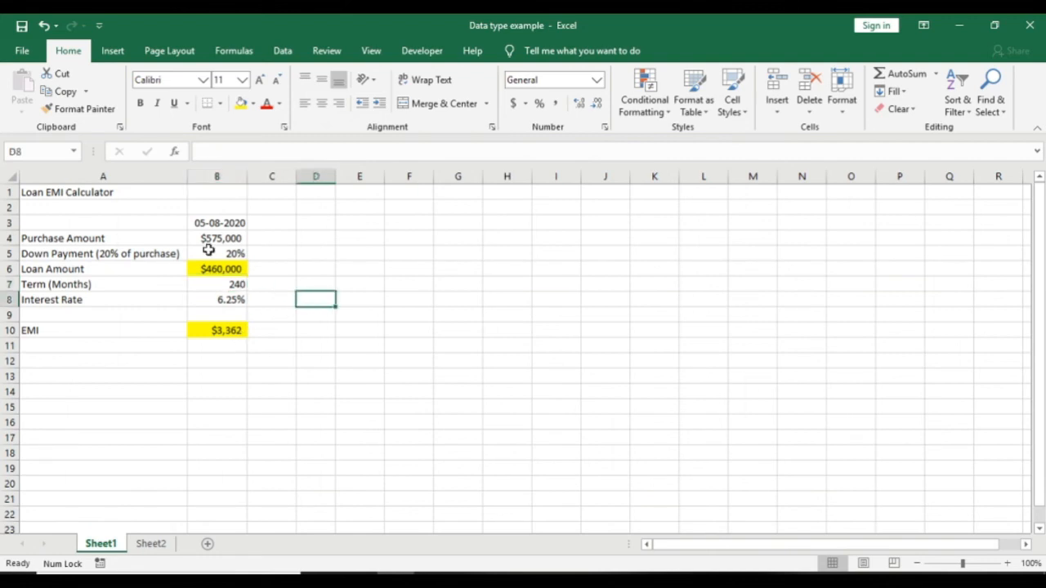
left_click(89, 193)
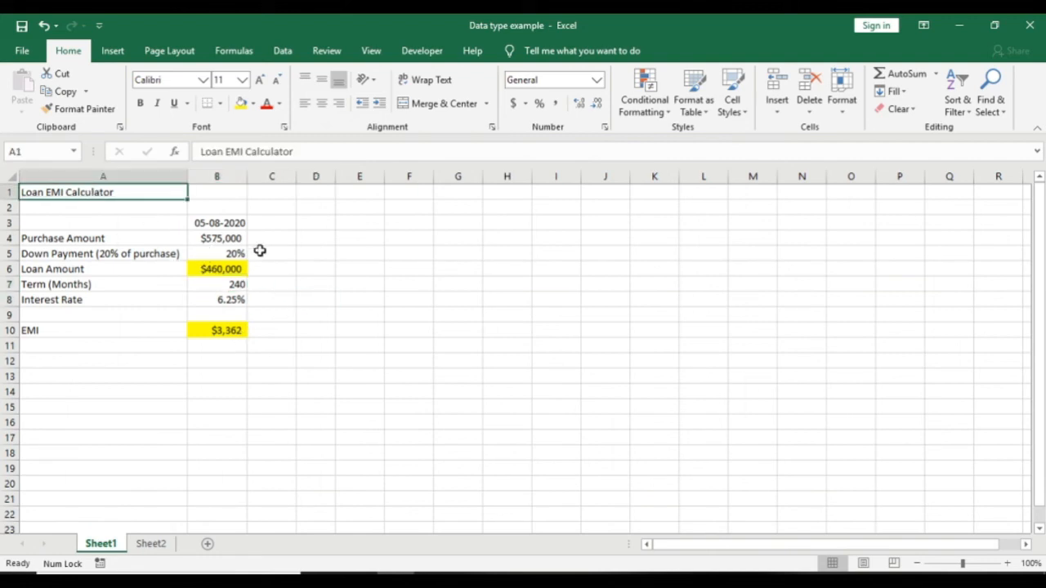
key("Down")
key("Down")
key("Down")
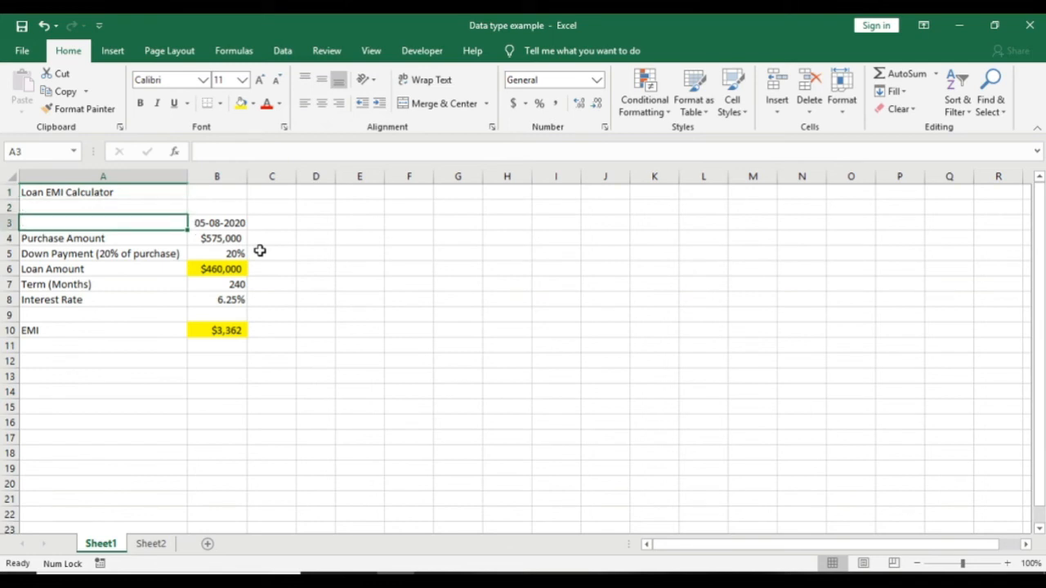
key("Right")
key("F2")
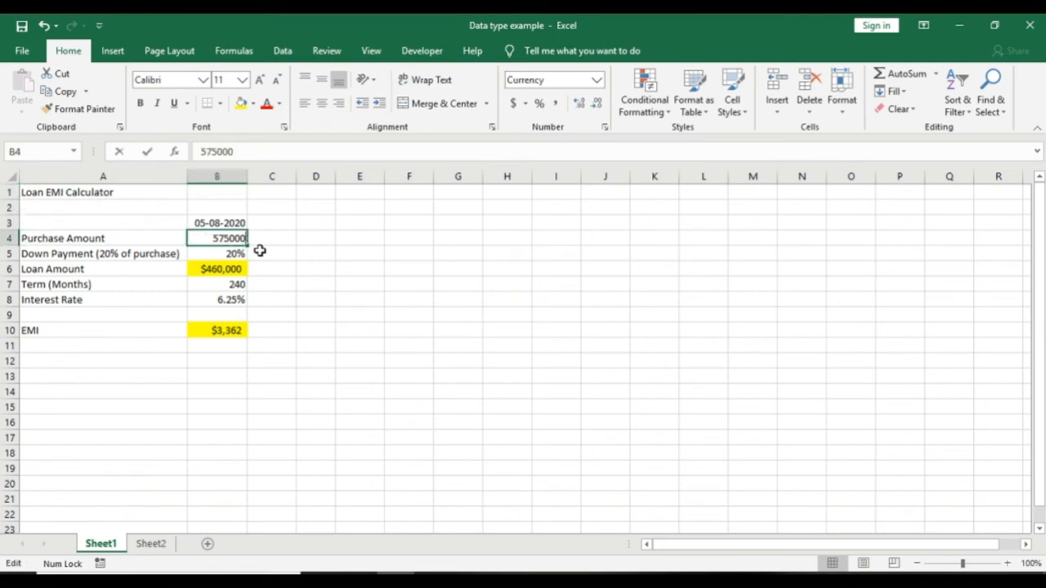
key("Left")
key("Left")
key("Left")
key("Left")
key("Left")
key("Left")
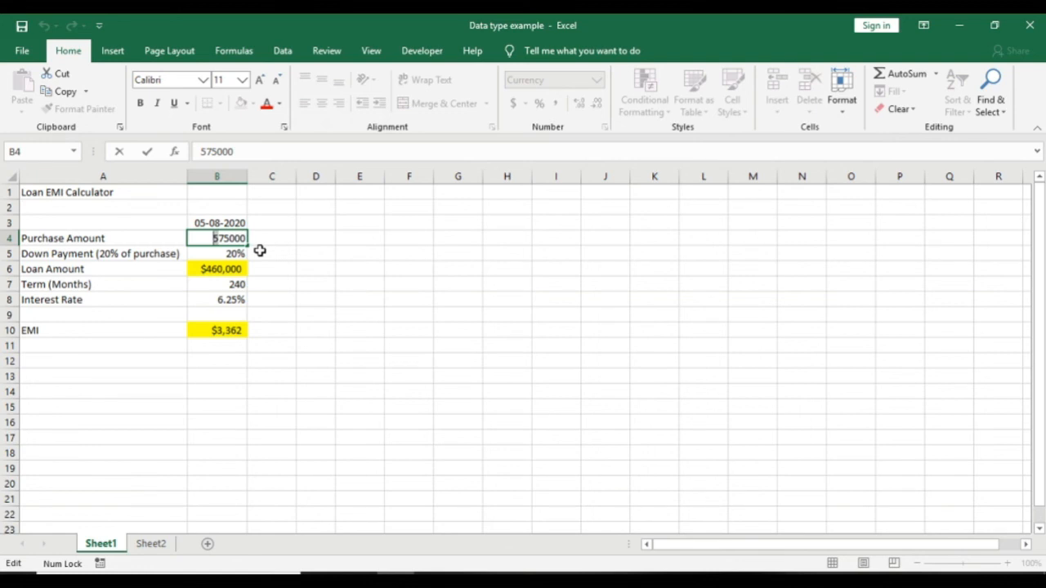
key("Delete")
type("4")
key("Return")
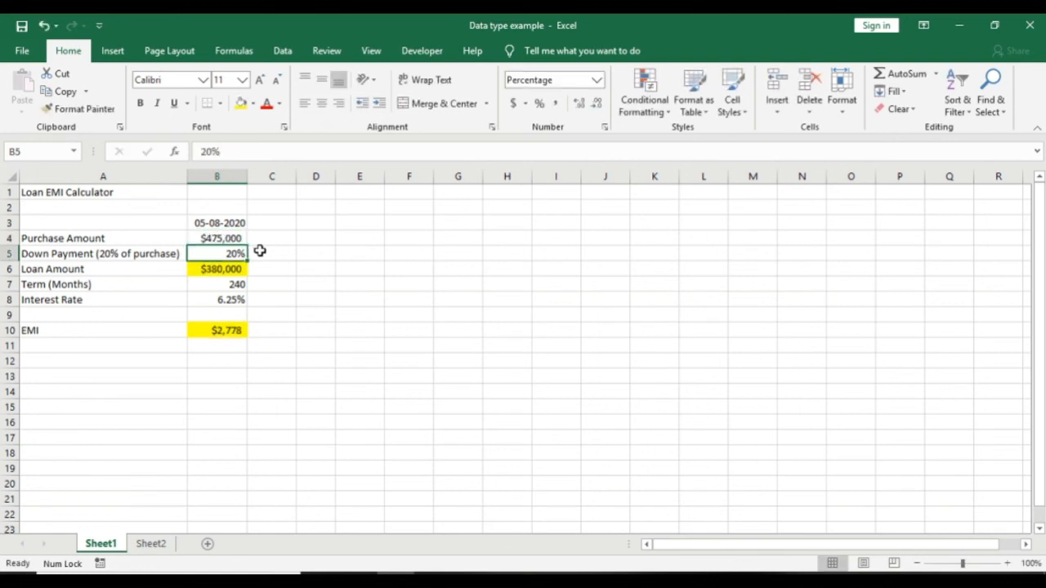
key("Down")
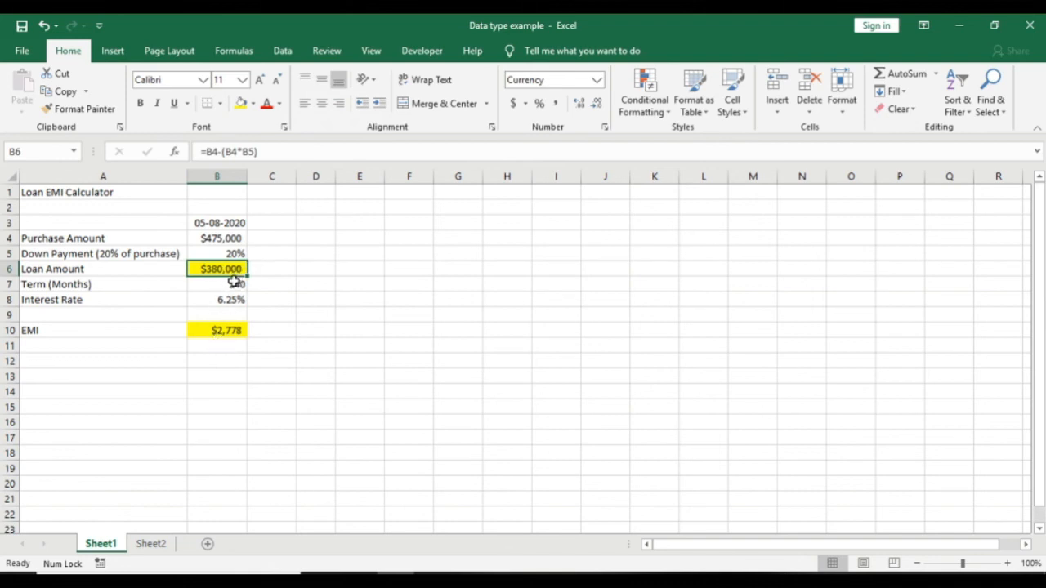
Step: Compare the purchase amount in B4 with the Loan Amount formula in B6, now $380,000
left_click(222, 237)
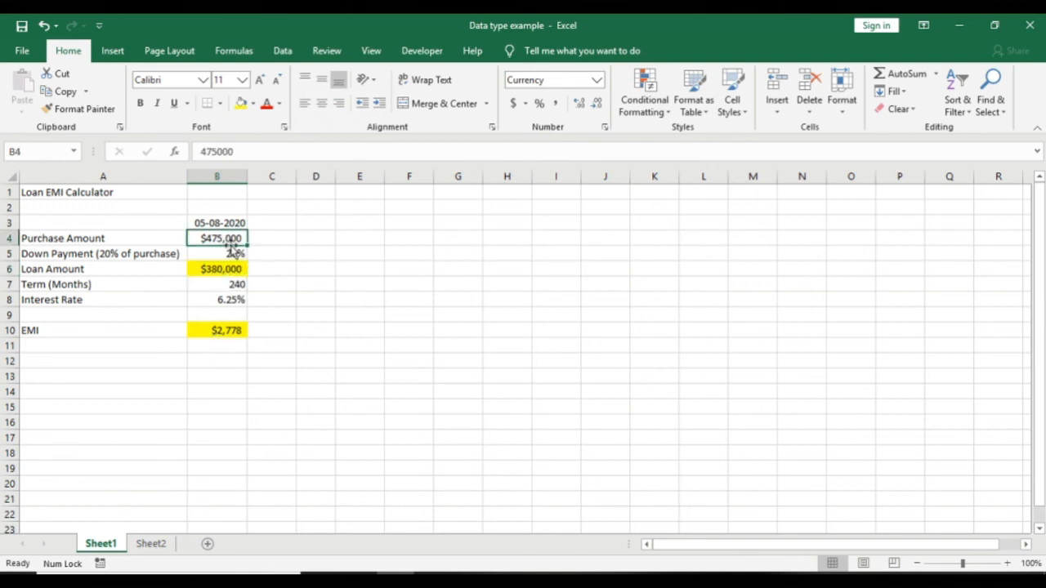
left_click(229, 269)
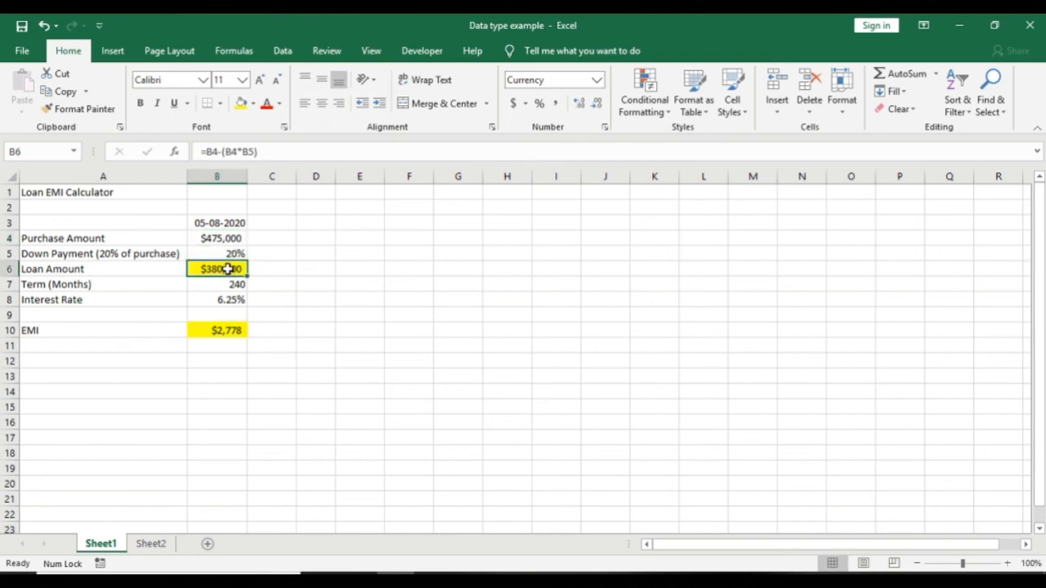
left_click(233, 238)
left_click(216, 270)
left_click(433, 581)
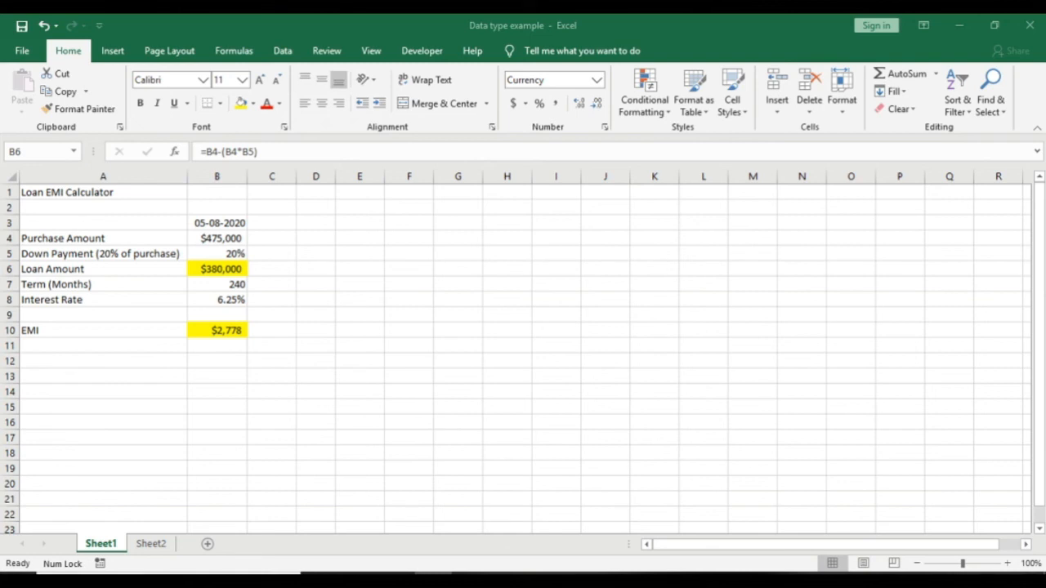
left_click(396, 581)
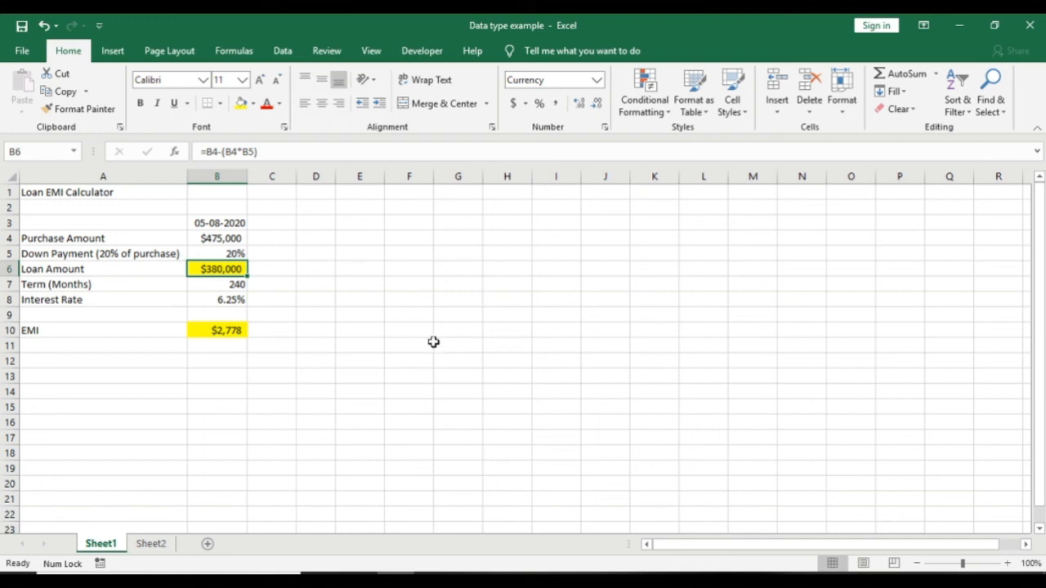
left_click(435, 301)
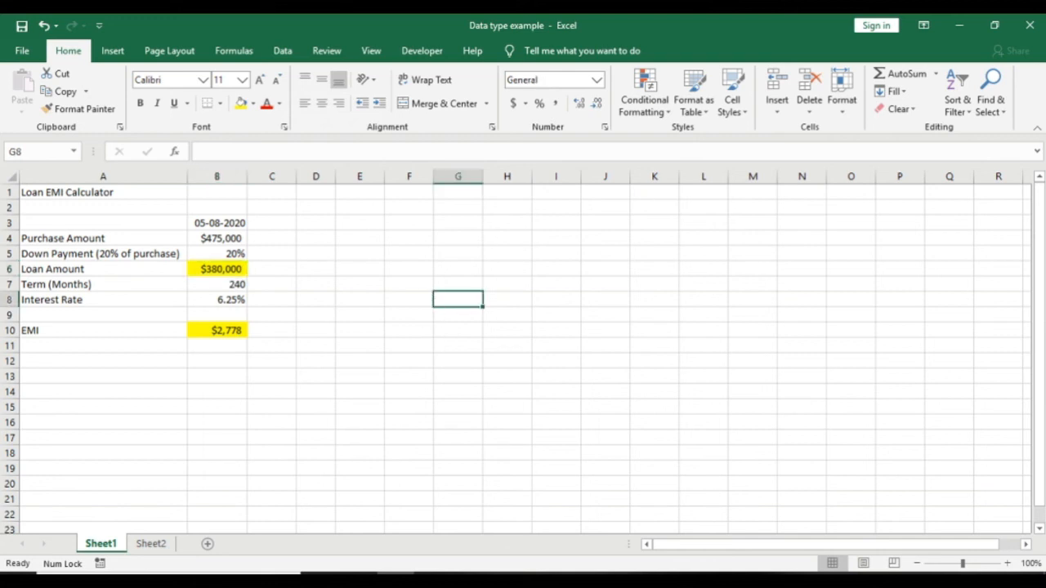
left_click(433, 581)
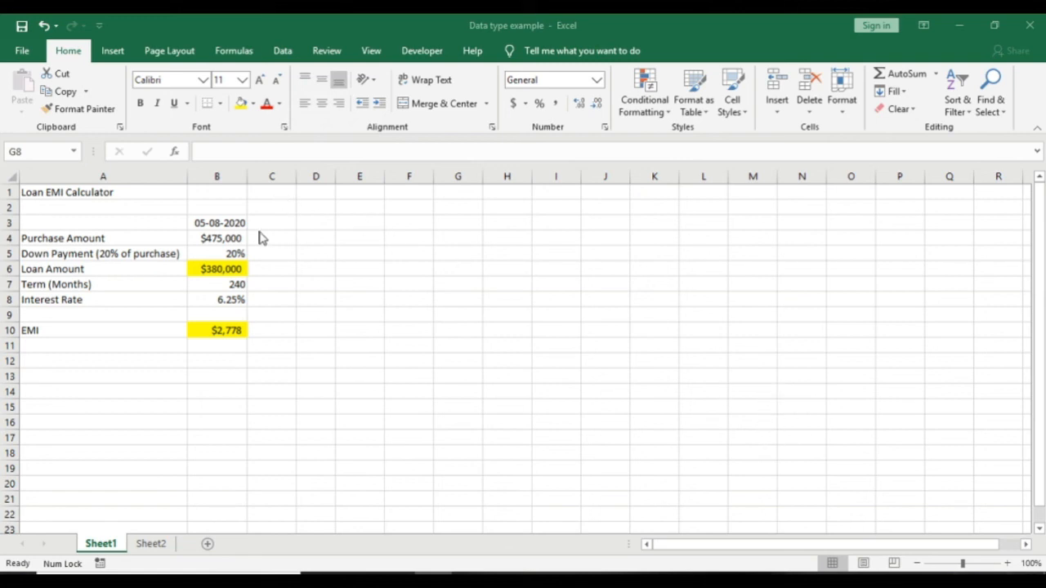
left_click(225, 250)
left_click(88, 235)
key("Up")
key("Up")
key("Up")
key("Down")
key("Down")
key("Down")
key("Down")
key("Down")
key("Down")
key("Down")
key("Down")
key("Down")
key("Down")
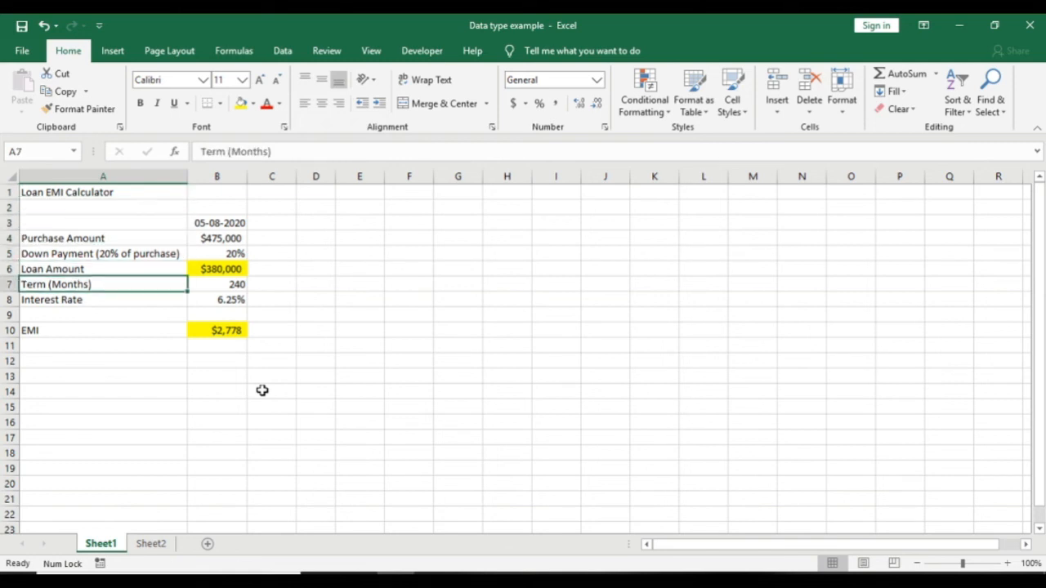
key("Up")
key("Up")
key("Up")
key("Up")
key("Up")
key("Up")
key("Up")
key("Up")
key("Up")
key("Up")
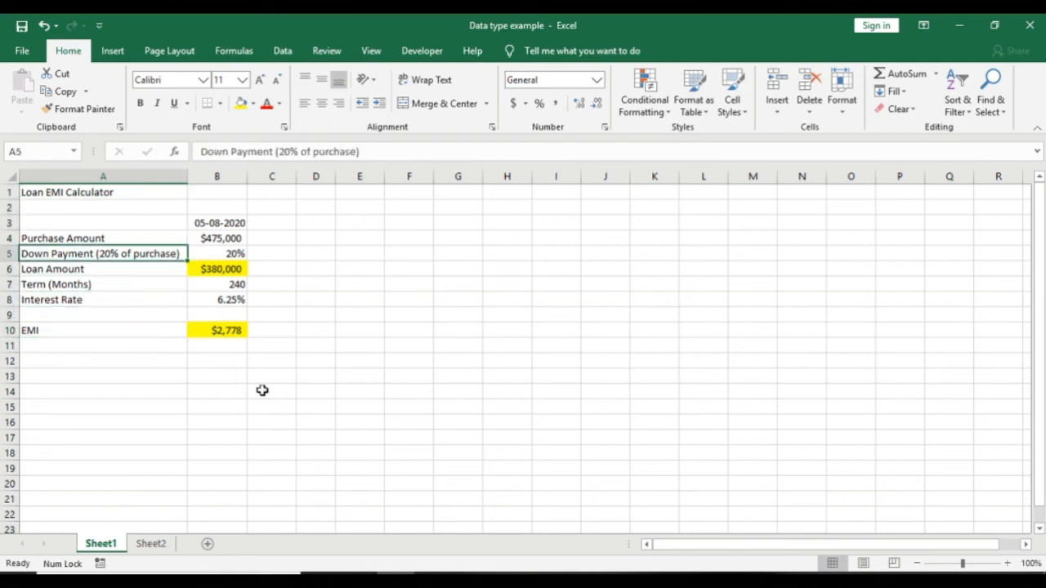
key("Down")
key("Down")
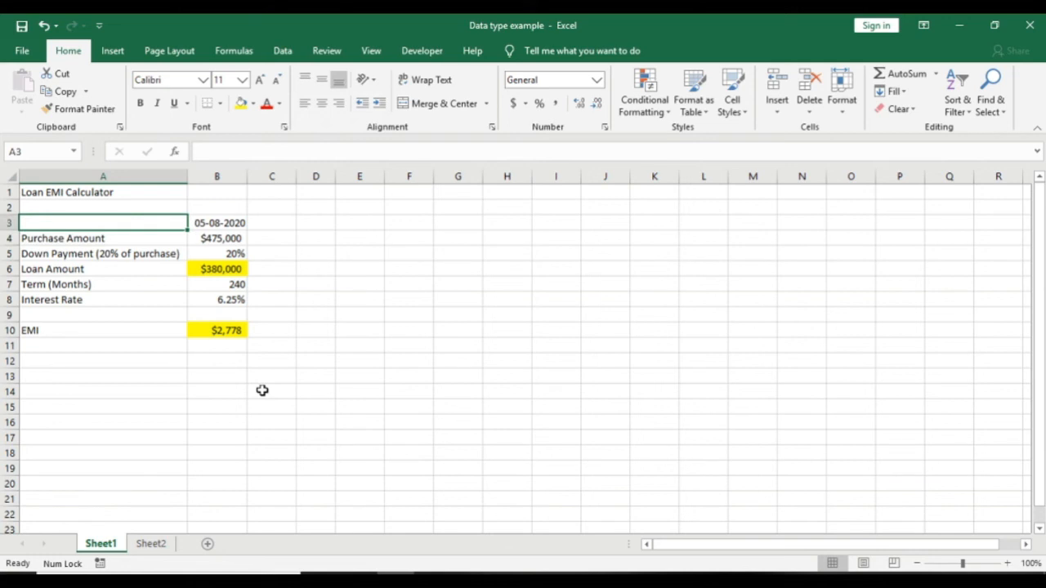
key("Down")
key("Up")
key("Down")
key("Right")
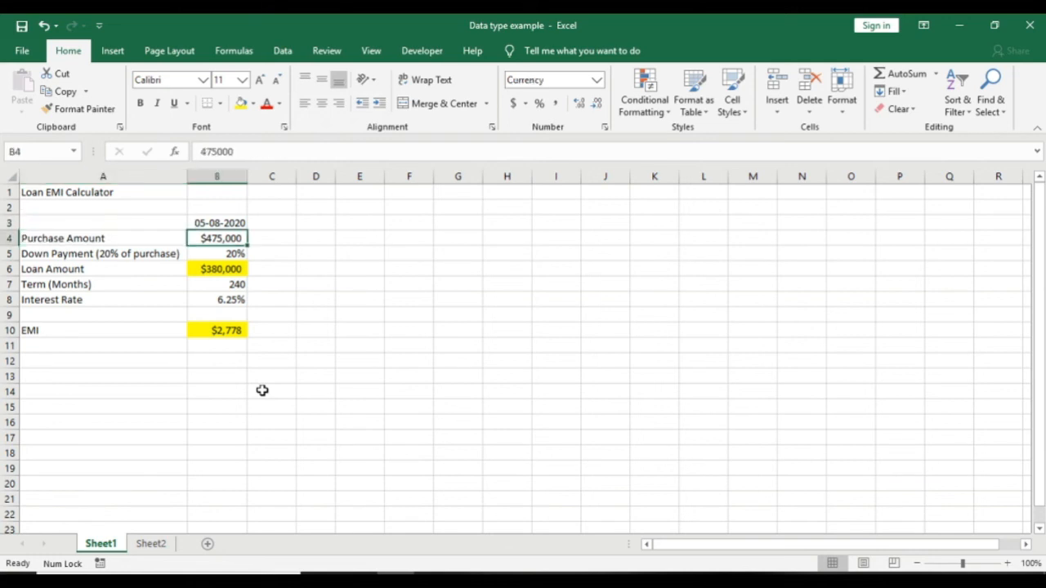
key("Left")
key("Down")
key("Right")
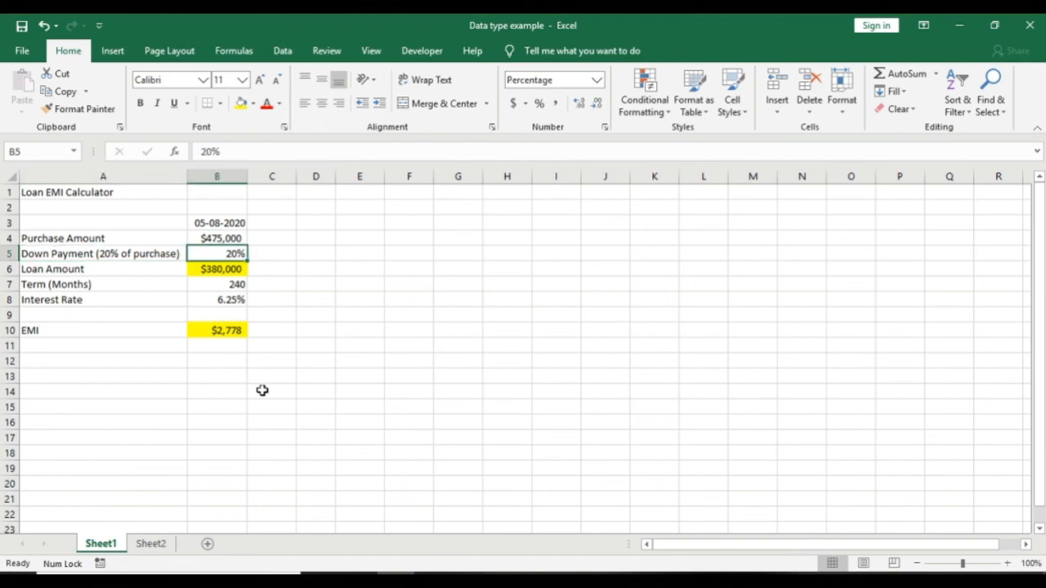
key("Left")
key("Down")
key("Right")
key("Down")
key("Left")
key("Down")
key("Right")
key("Left")
key("Down")
key("Down")
key("Down")
key("Up")
key("Up")
key("Up")
key("Up")
key("Up")
key("Up")
key("Up")
key("Up")
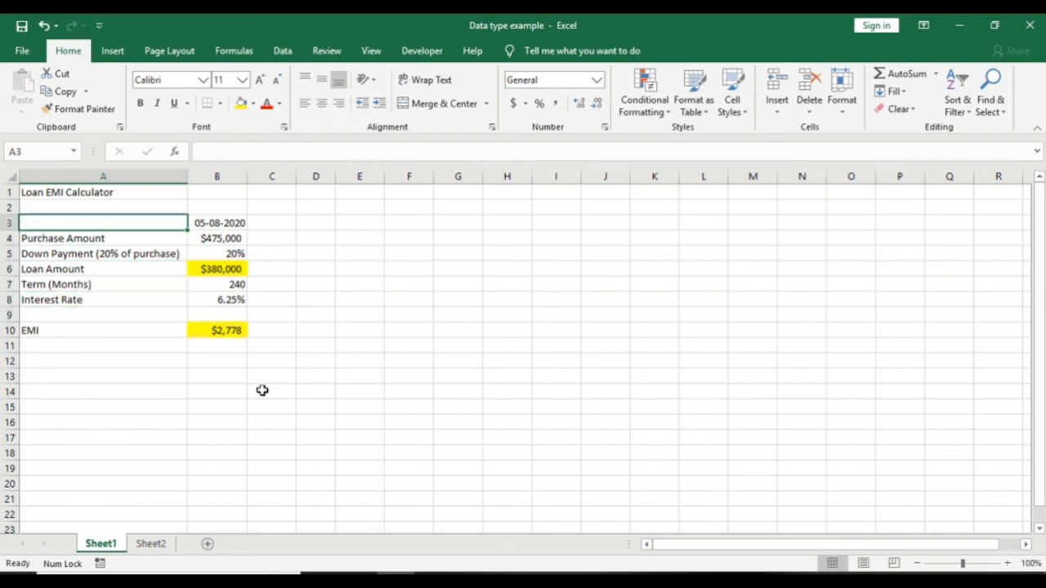
key("Up")
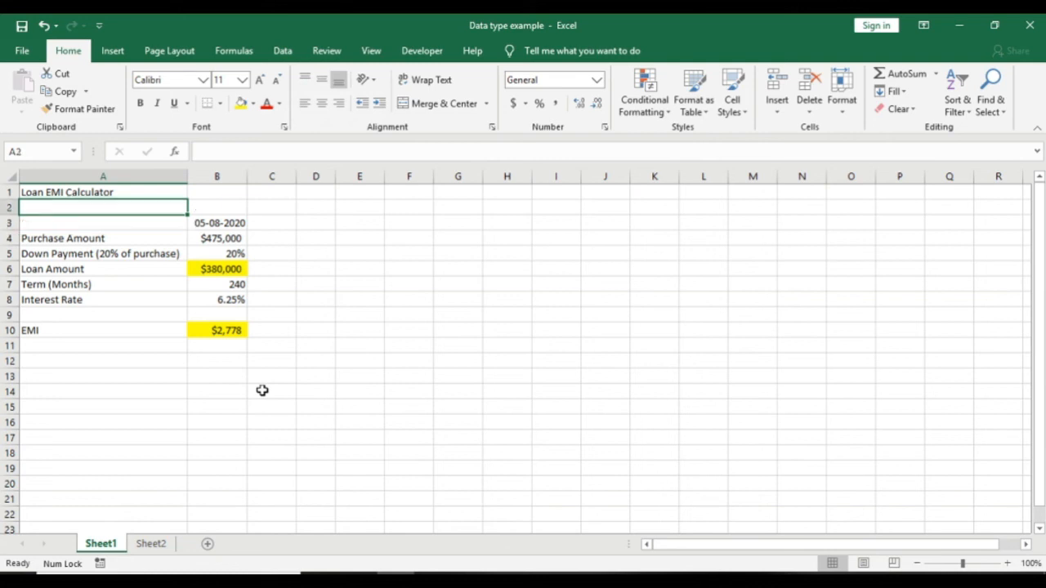
key("Right")
key("Down")
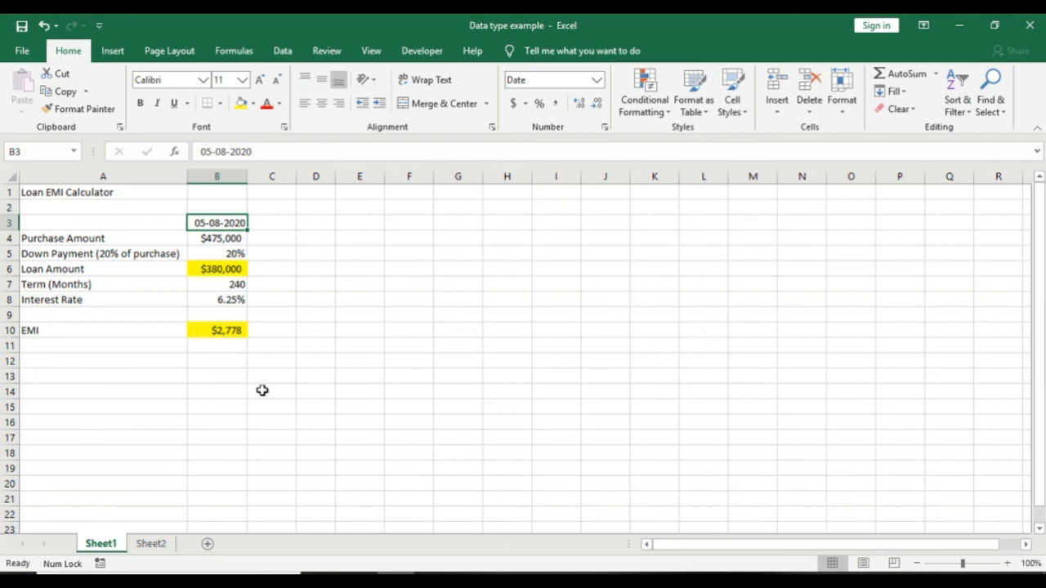
Step: Set the down payment in B5 to 15%, giving a $403,750 loan and $2,951 EMI
key("Down")
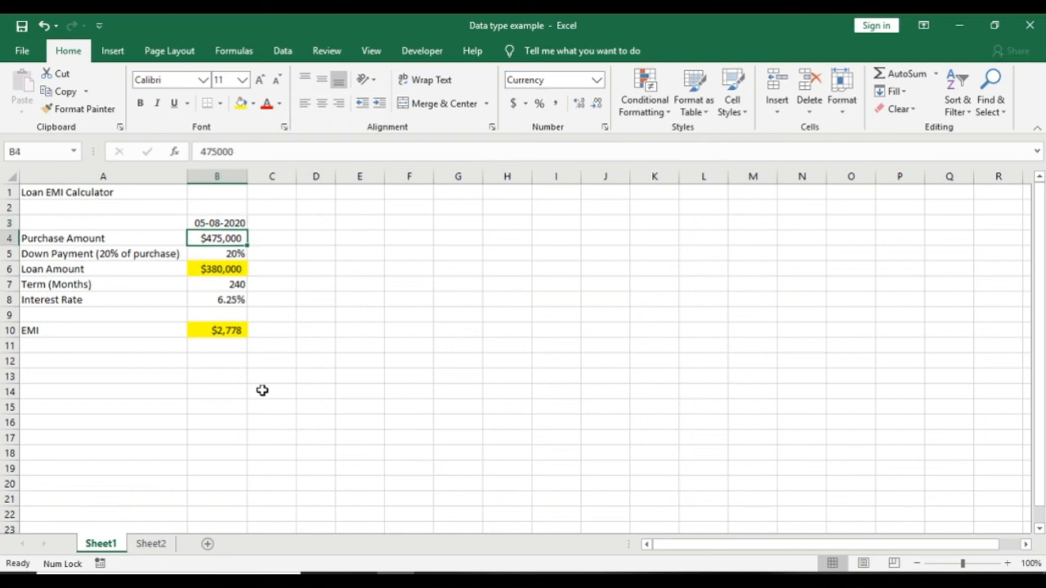
key("Down")
key("Down")
key("Up")
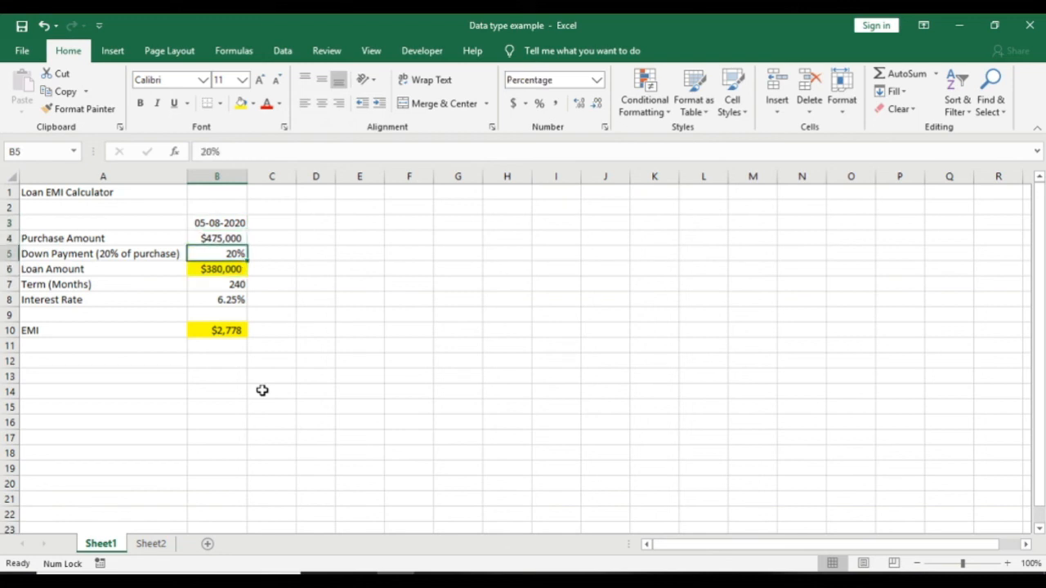
key("Down")
key("Down")
key("Down")
key("Down")
key("Down")
key("Up")
key("Up")
key("Up")
key("Up")
key("Up")
key("Up")
key("Up")
key("Down")
key("Down")
type("15")
key("Return")
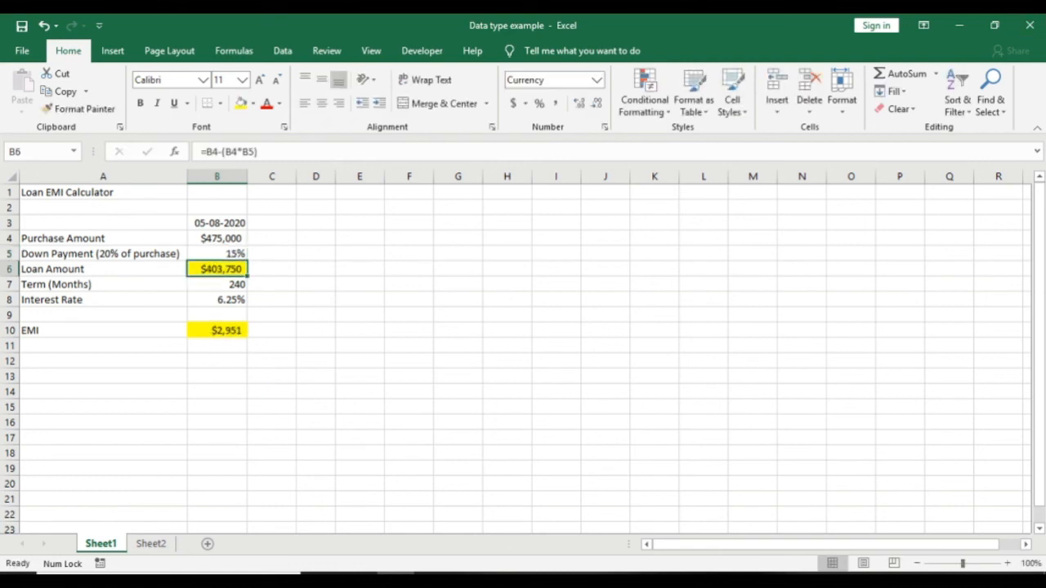
left_click(433, 579)
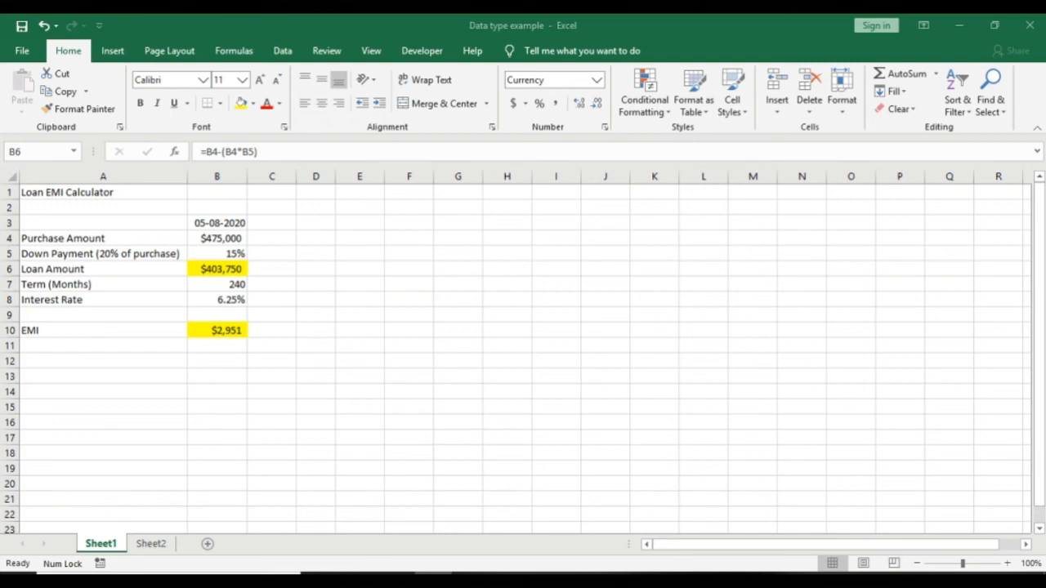